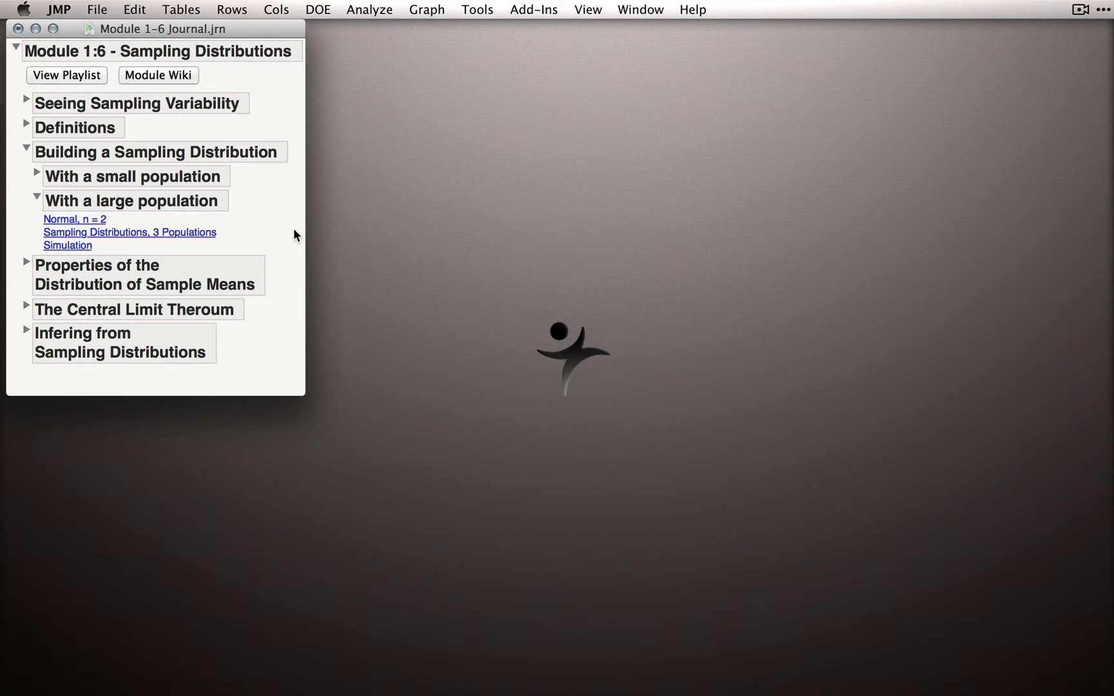
Open the 'Sampling Distributions, 3 Populations' data table from the journal and reposition its window
click(162, 234)
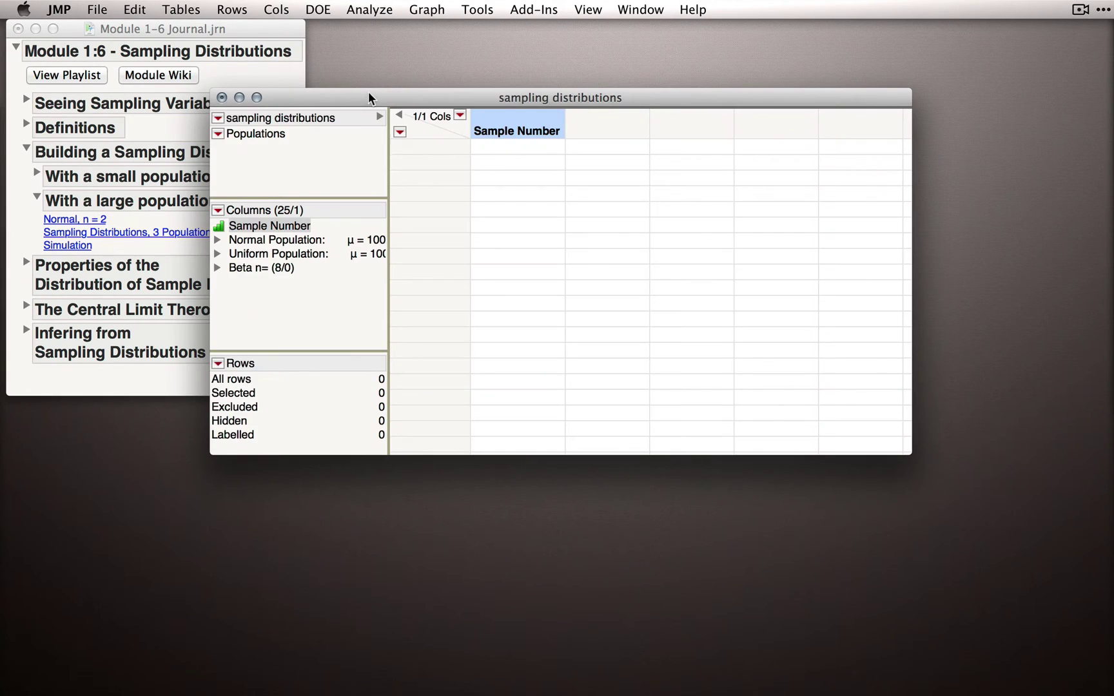
drag(368, 93, 387, 99)
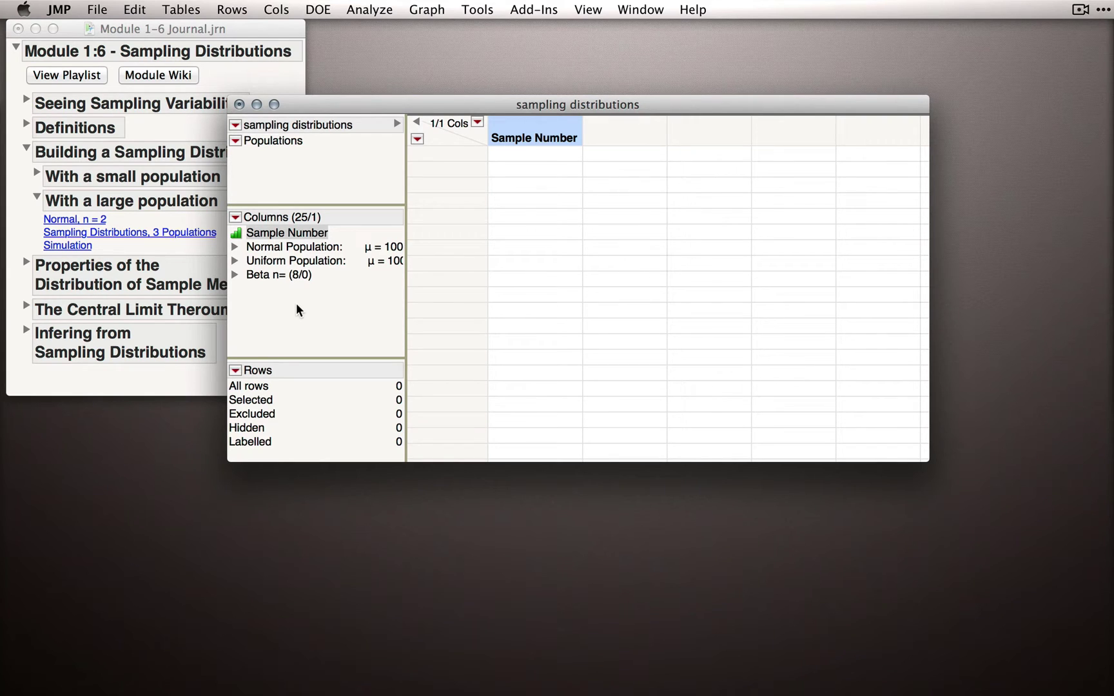
Initialize the Sample Number column with Sequence Data running from 1 to 100000
right_click(522, 134)
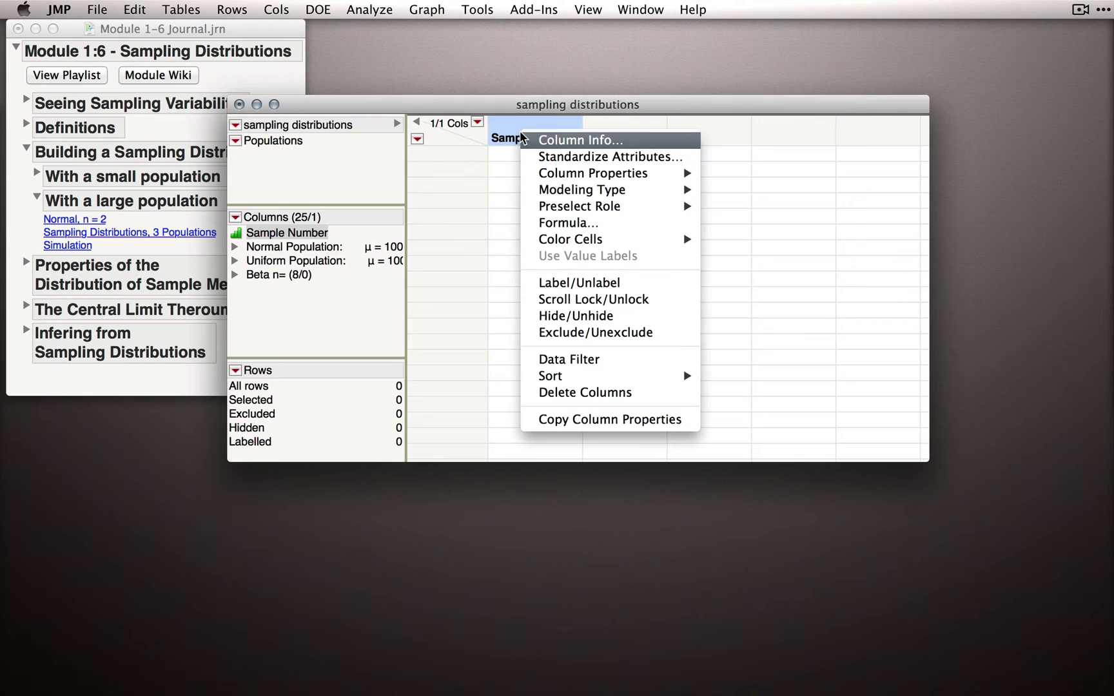
click(563, 139)
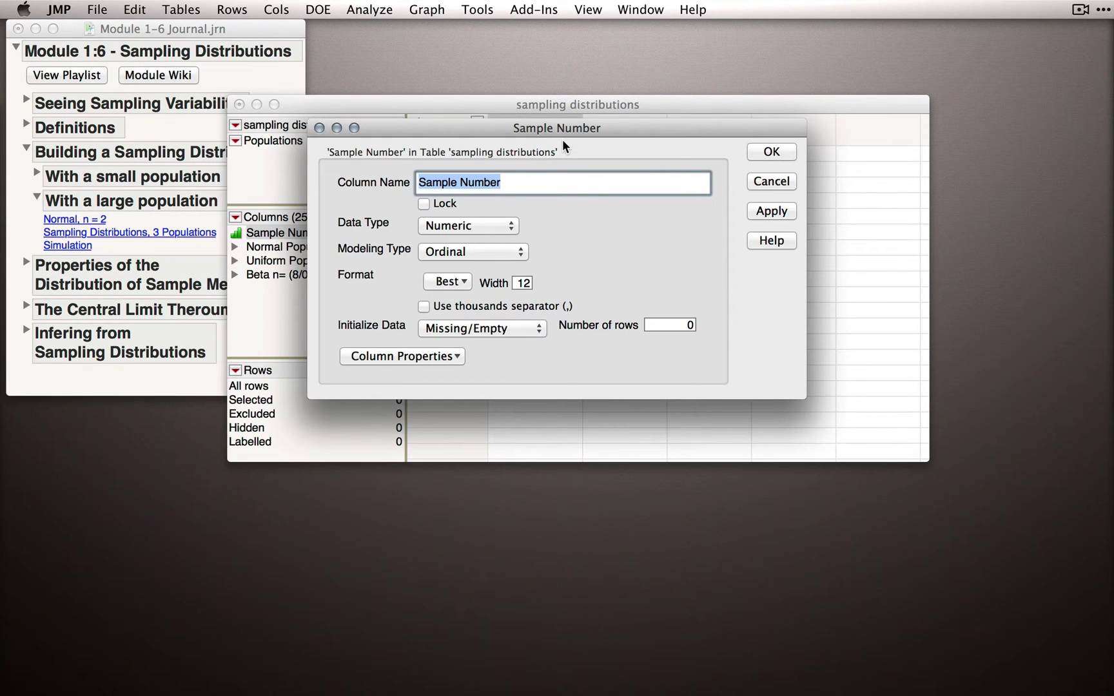
click(466, 328)
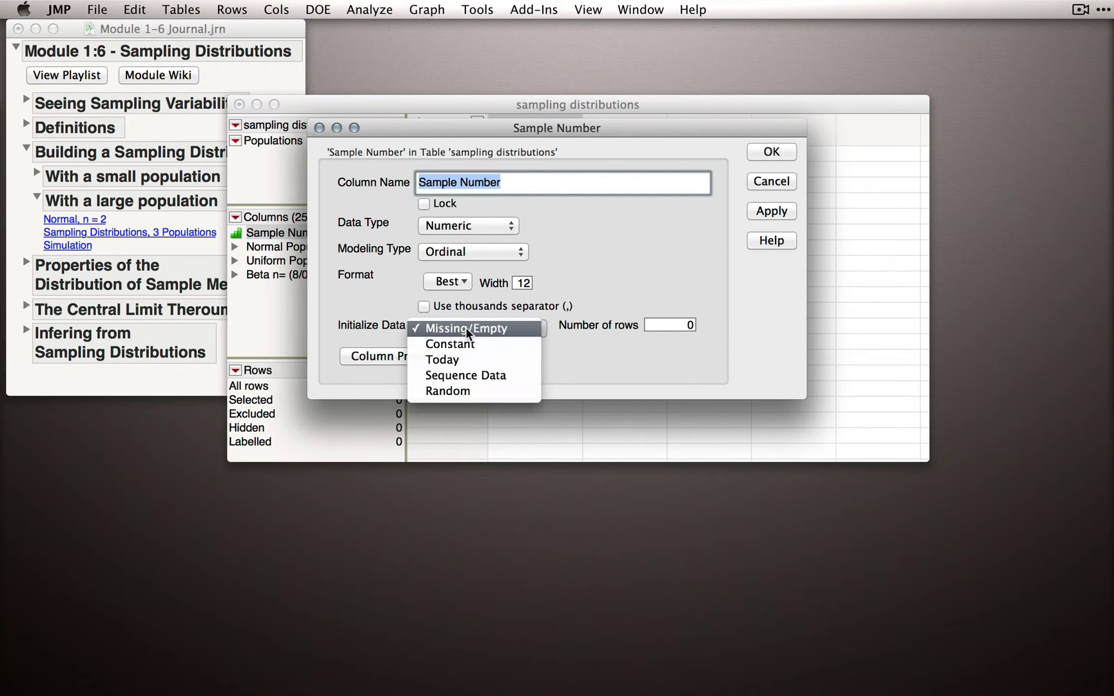
click(465, 375)
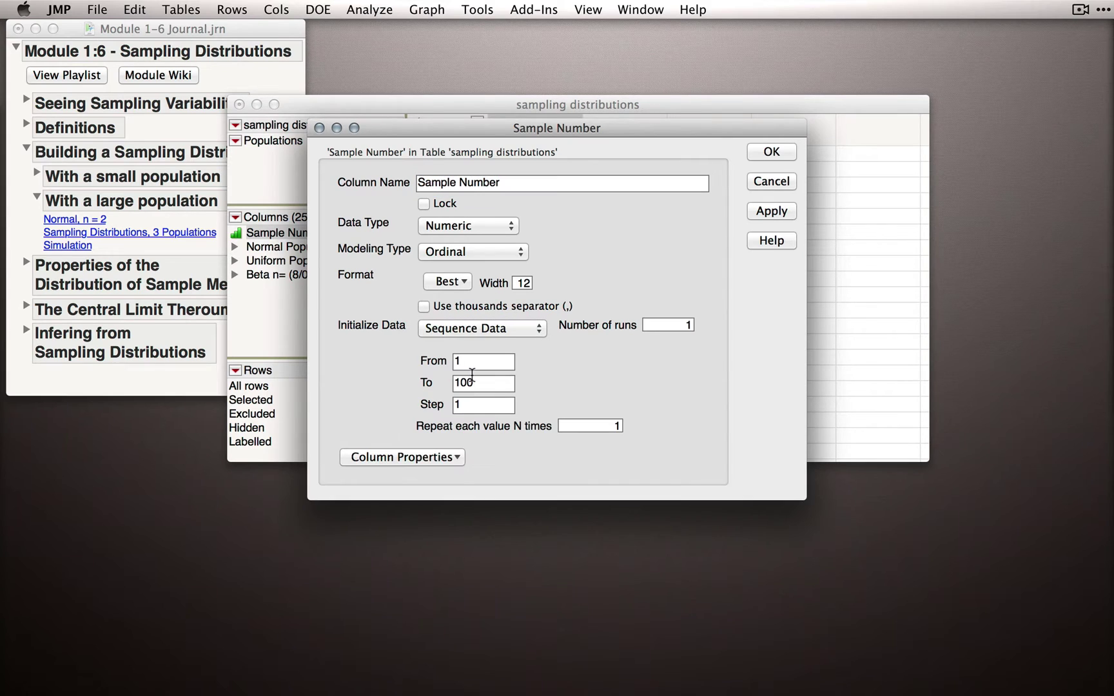
double_click(494, 383)
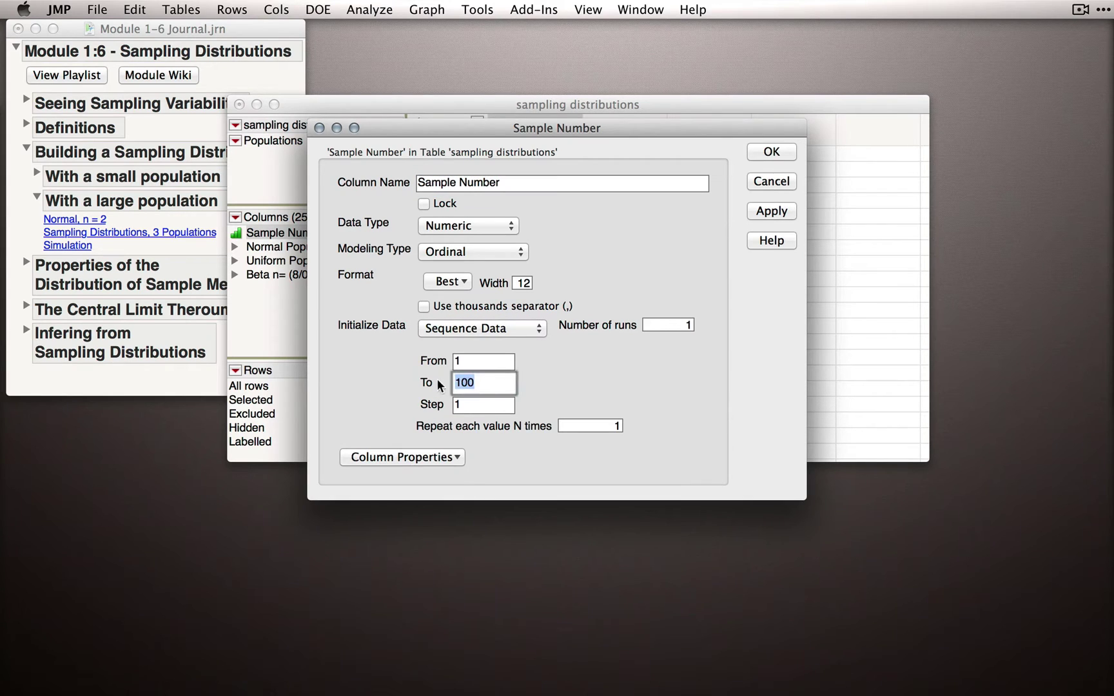
click(492, 382)
text(000)
click(574, 379)
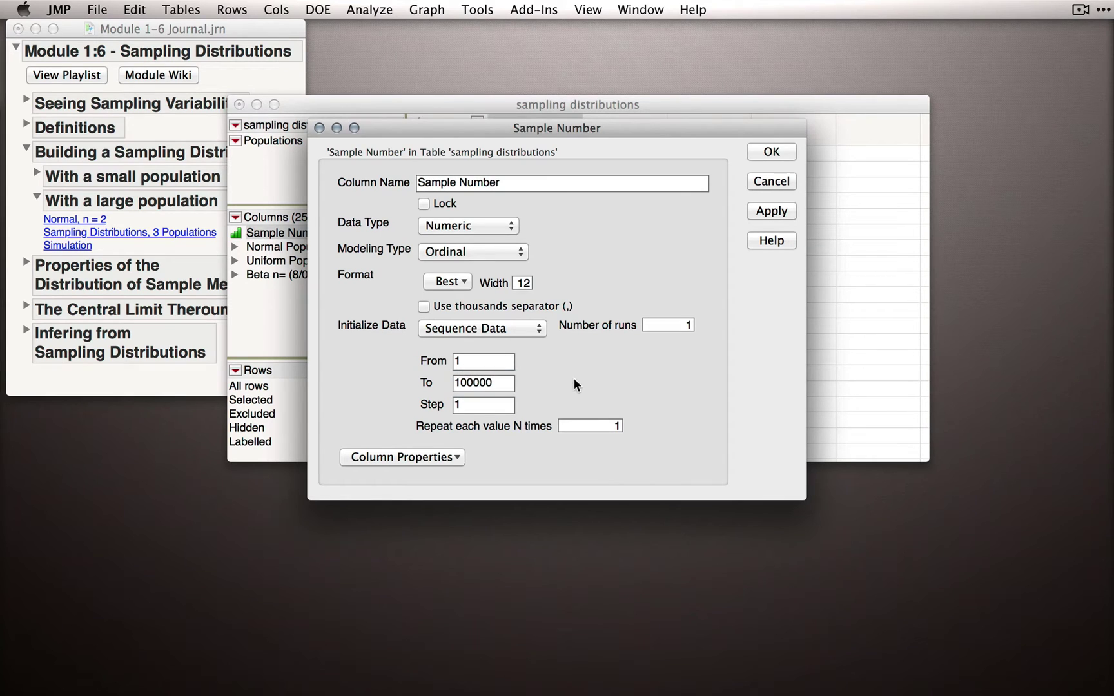
click(773, 153)
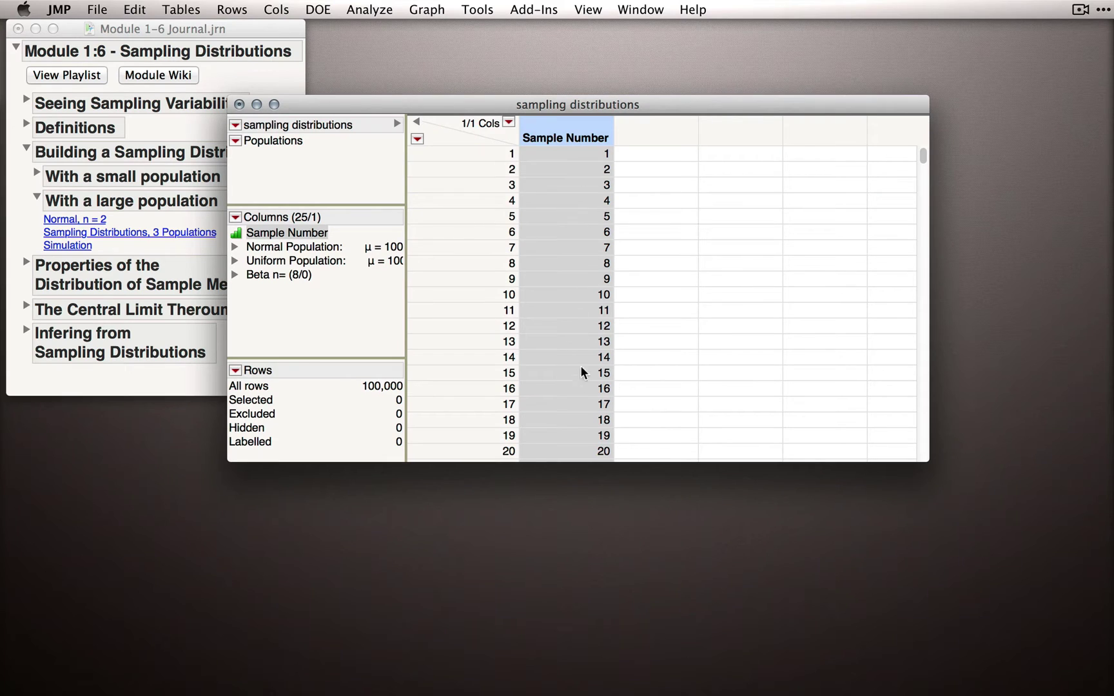
Scroll to the end of the 100,000 rows and back, then select the Normal Population group
drag(922, 159, 920, 222)
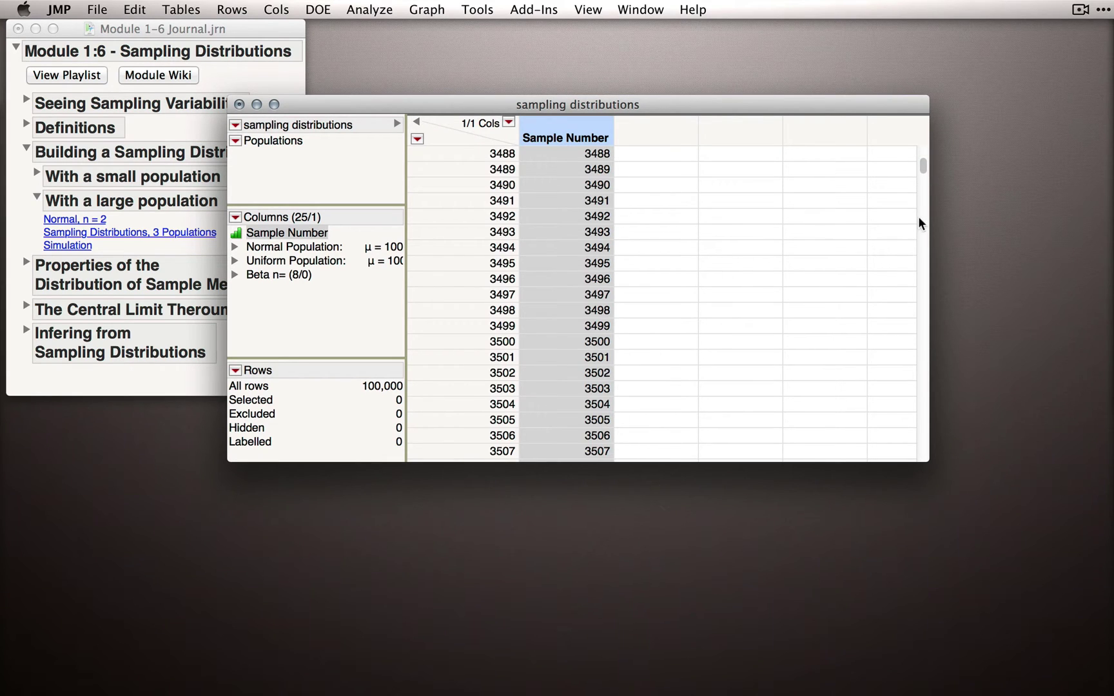
drag(912, 365, 916, 144)
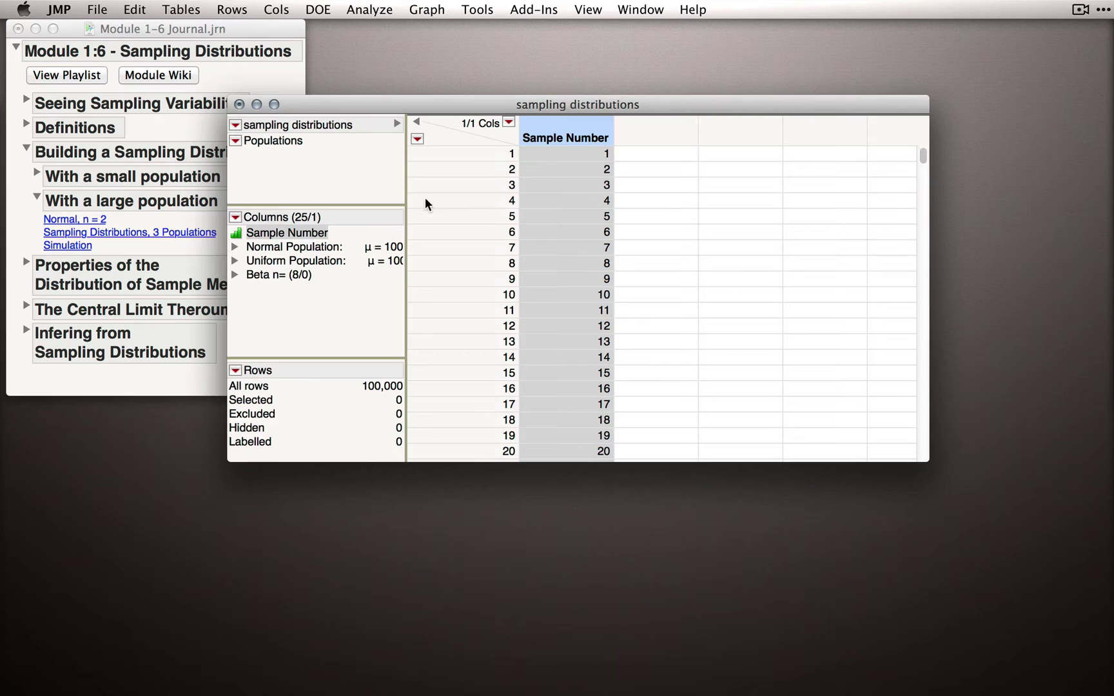
click(292, 249)
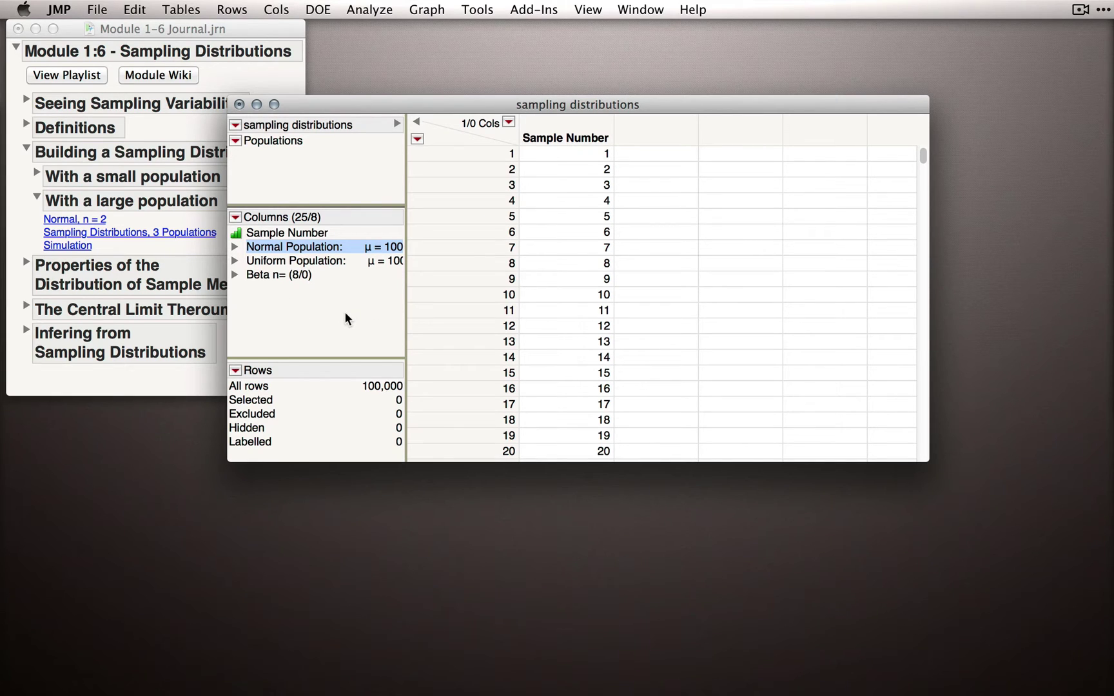
Expand Normal Population and view the 'normal, n= 1' formula, Mean(100 + 15 * Random Normal())
click(235, 248)
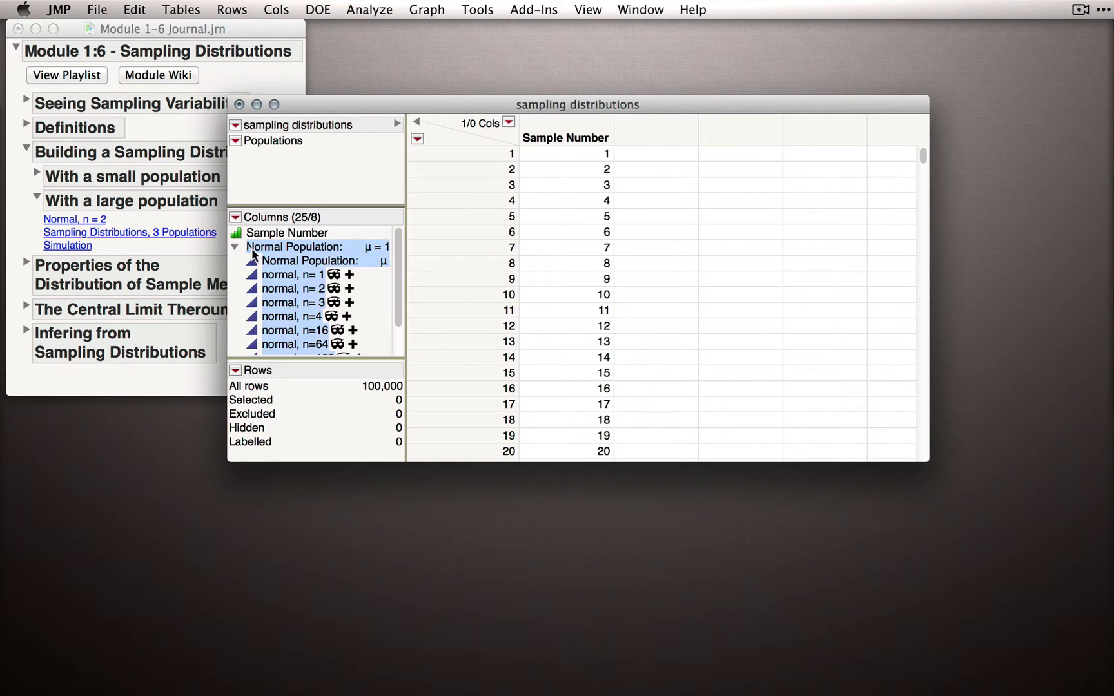
click(298, 278)
click(383, 297)
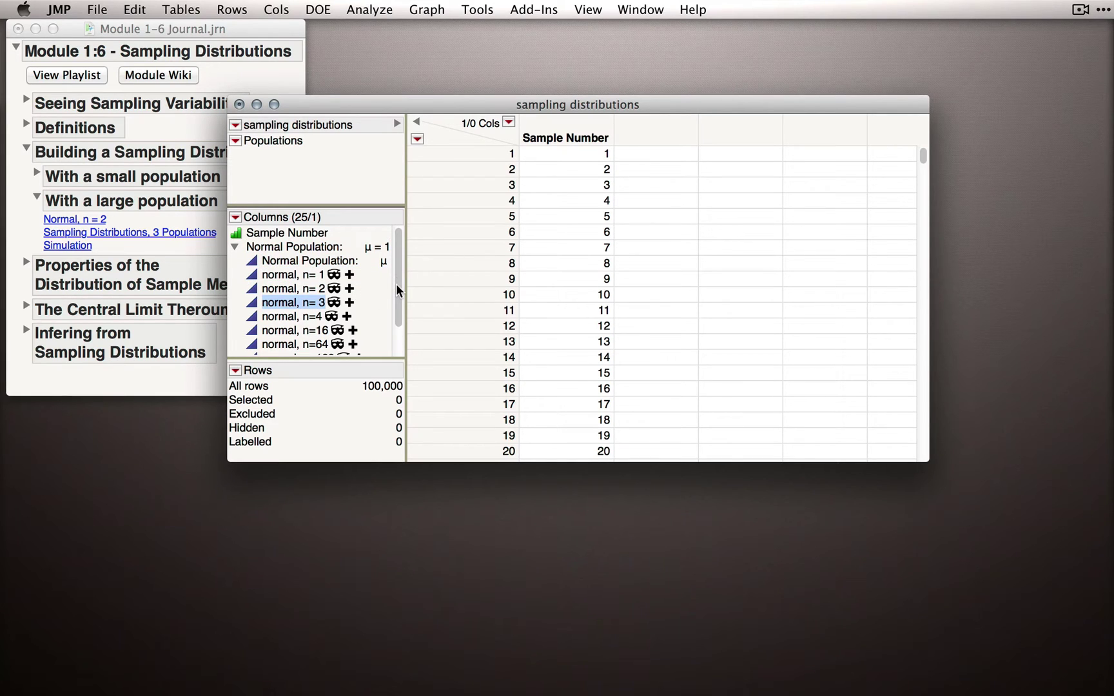
scroll(398, 287, down, 2)
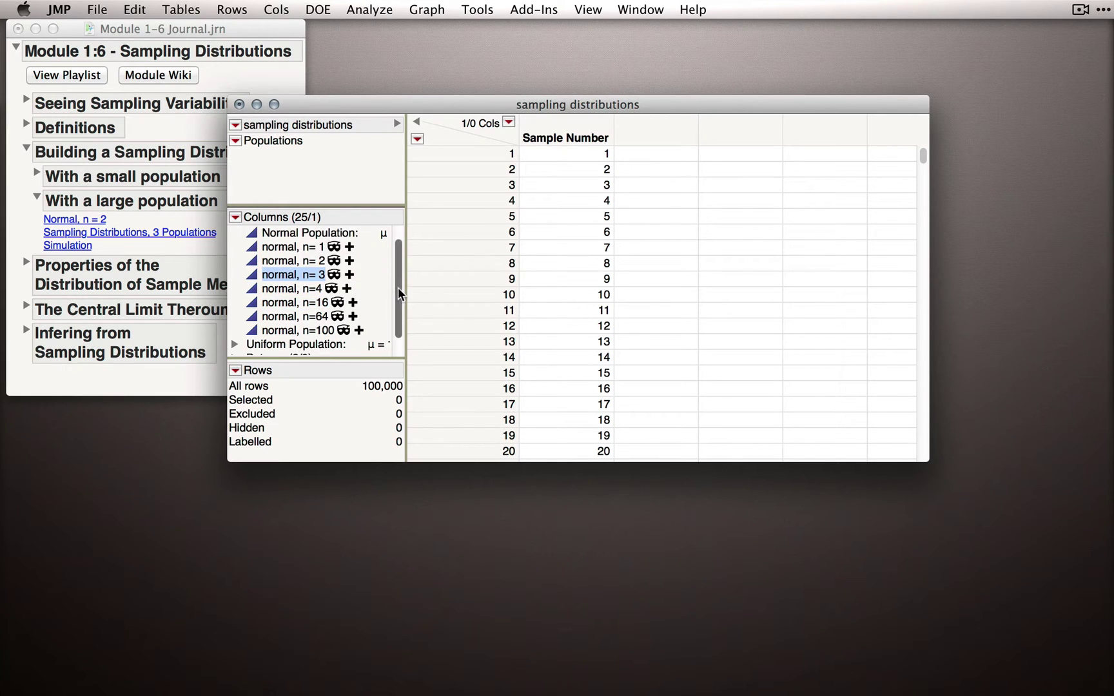
right_click(279, 251)
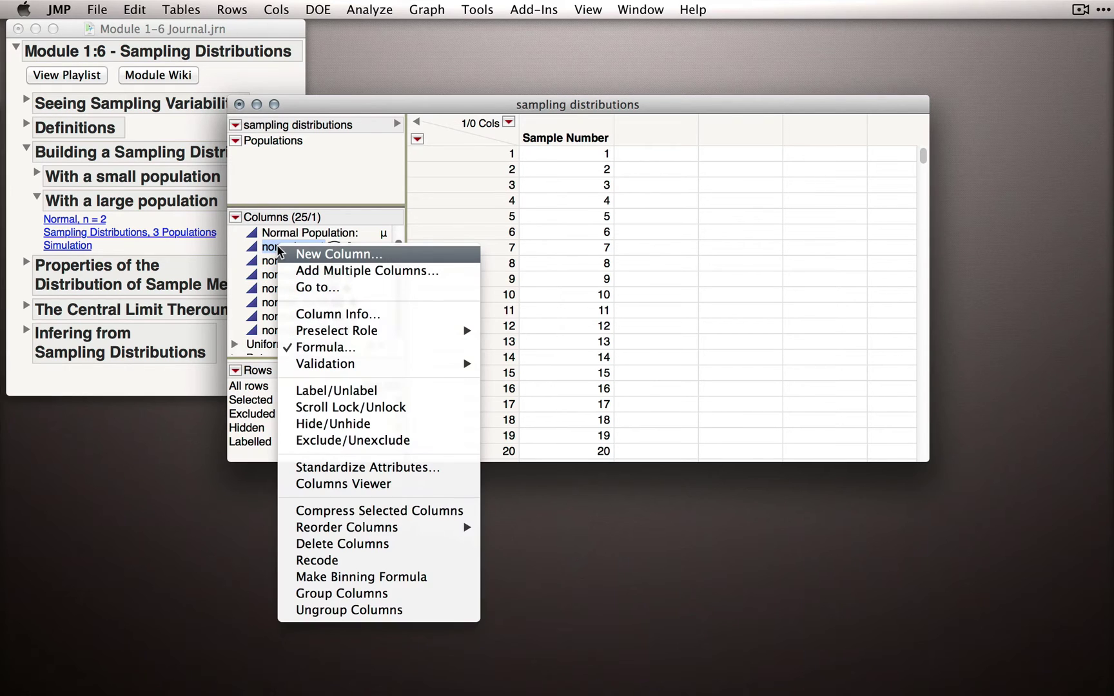
click(329, 348)
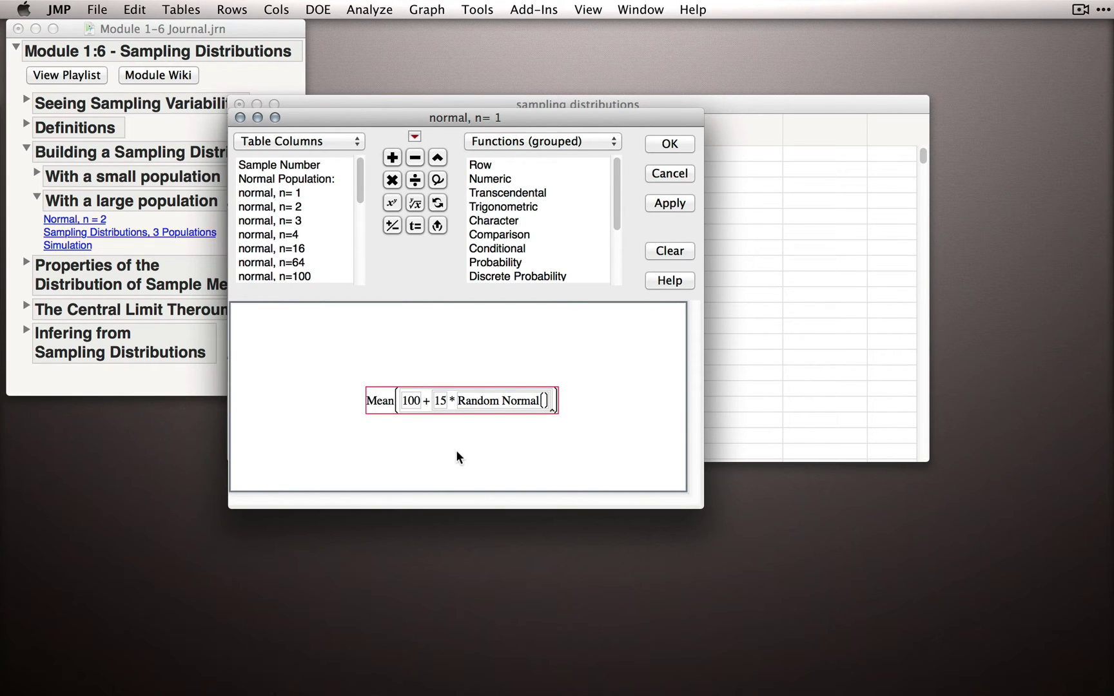
Close the n= 1 formula and inspect the 'normal, n= 2' formula averaging two 100 + 15 * Random Normal() terms
click(670, 173)
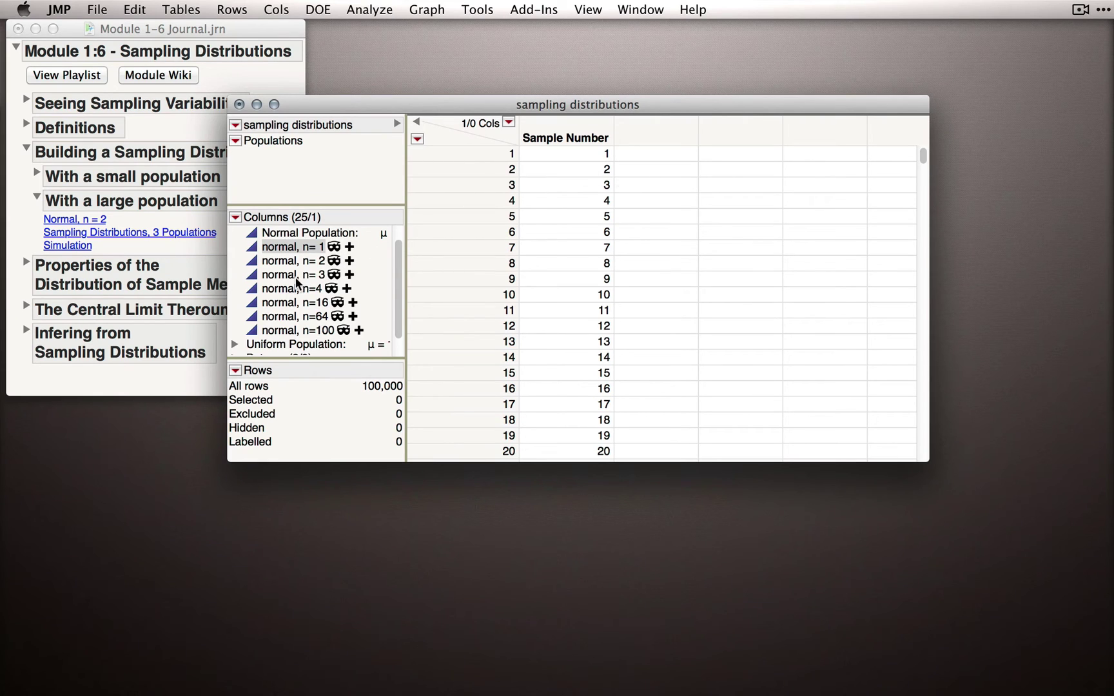
click(293, 260)
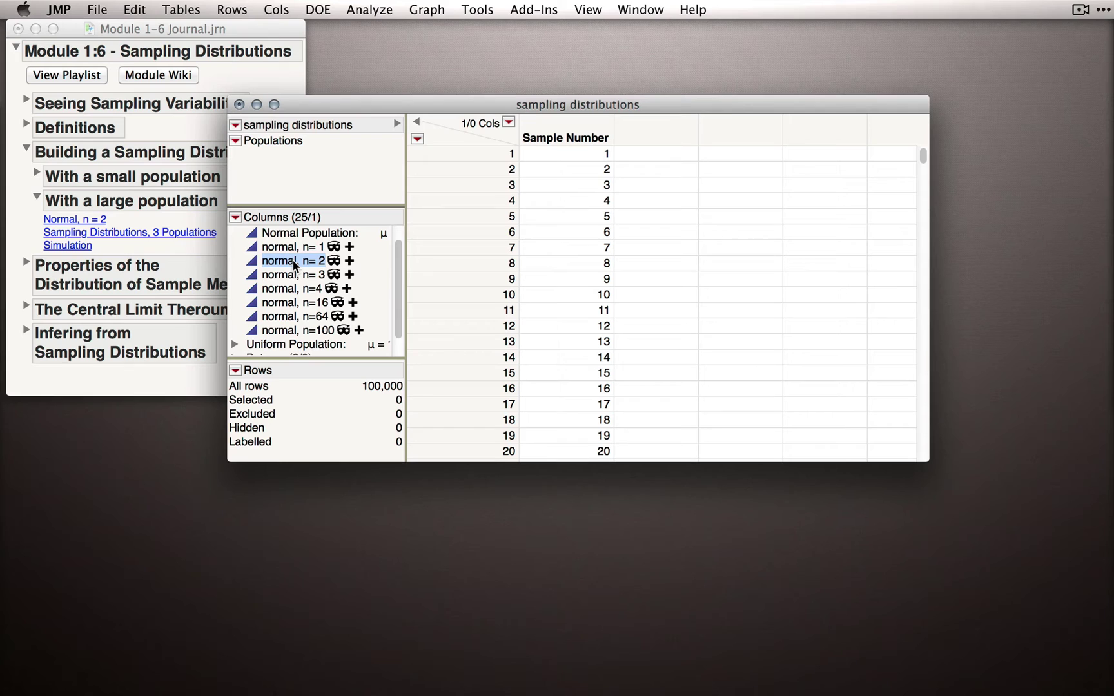
right_click(294, 263)
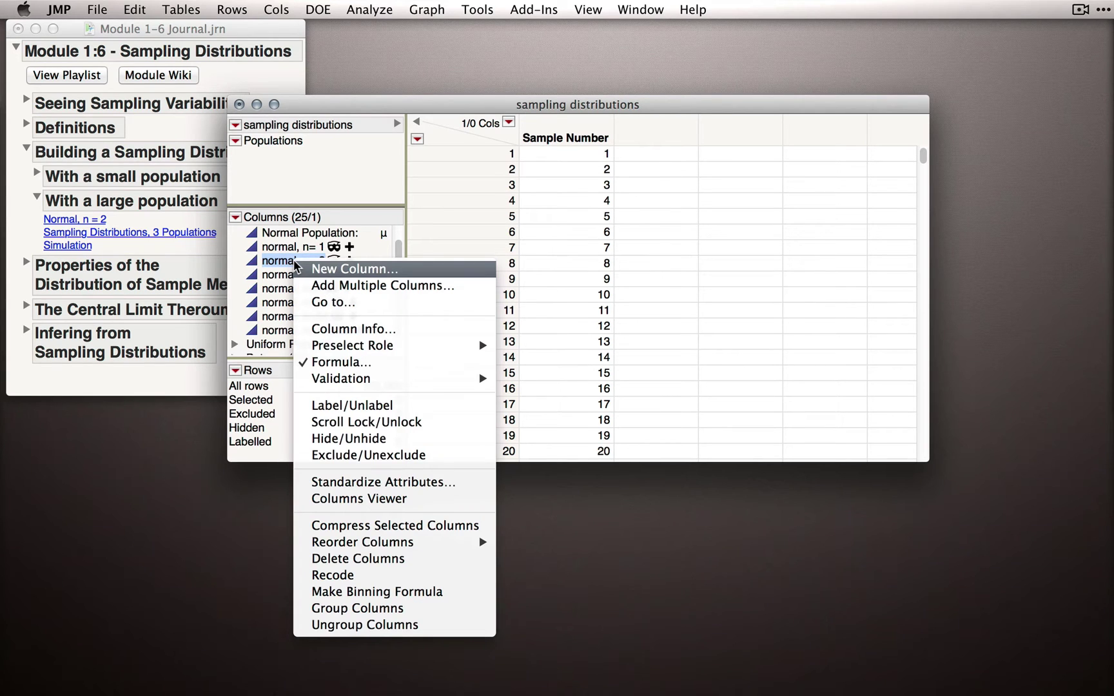
click(335, 362)
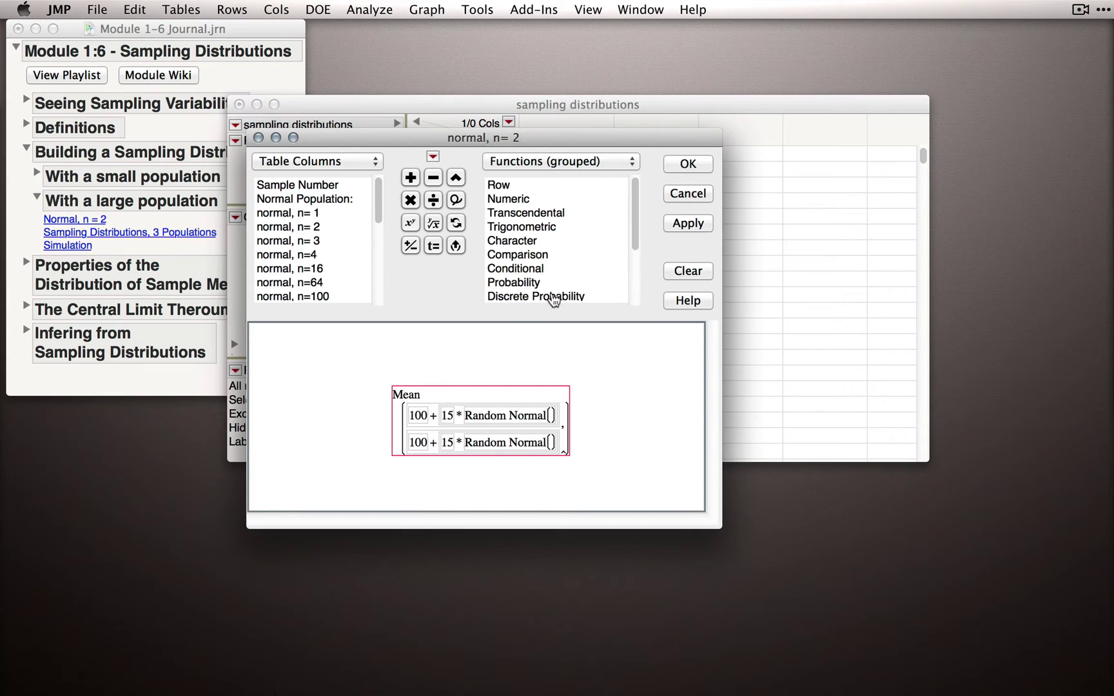
click(690, 197)
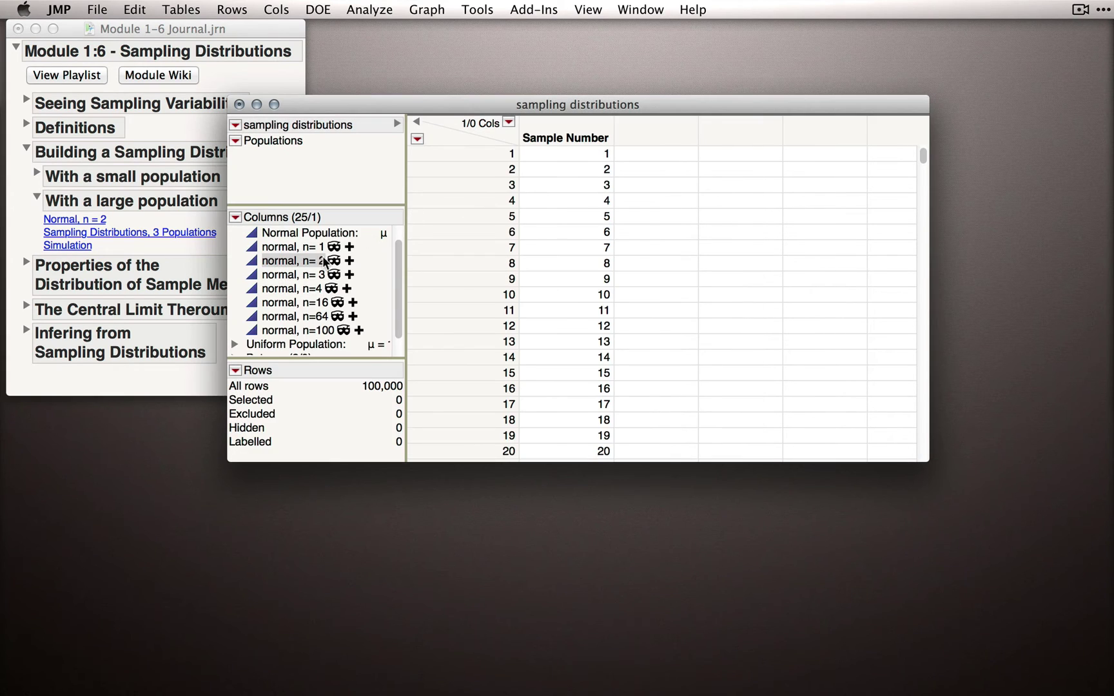
Unhide the normal, n= 3 column and the n=4 through n=100 columns
right_click(306, 276)
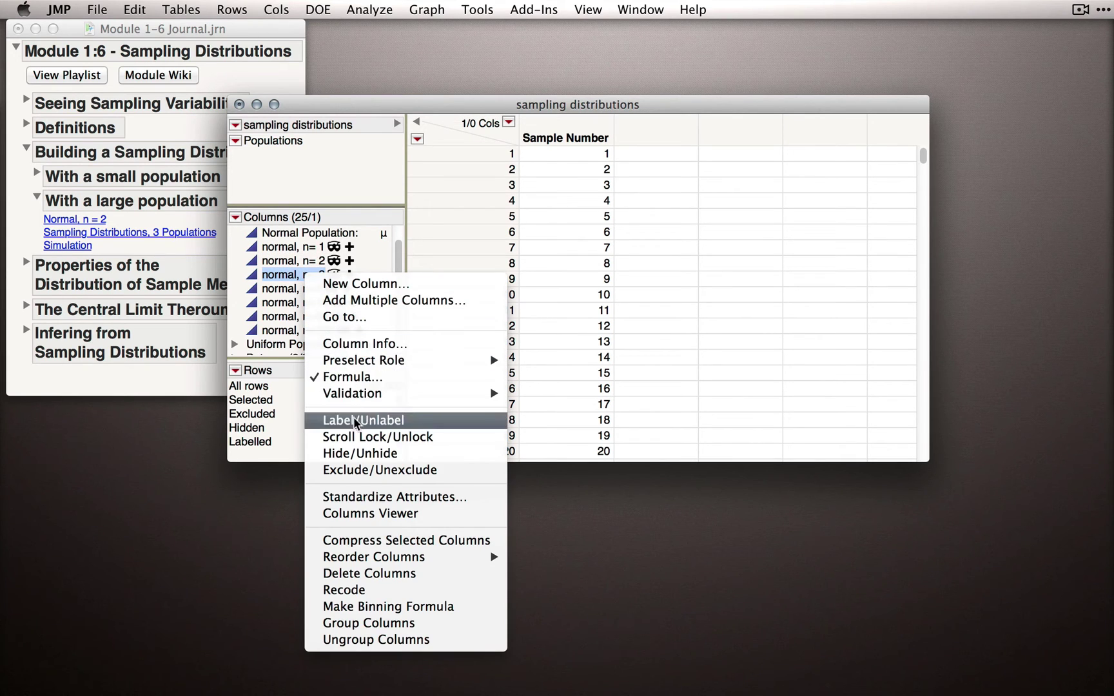
click(362, 453)
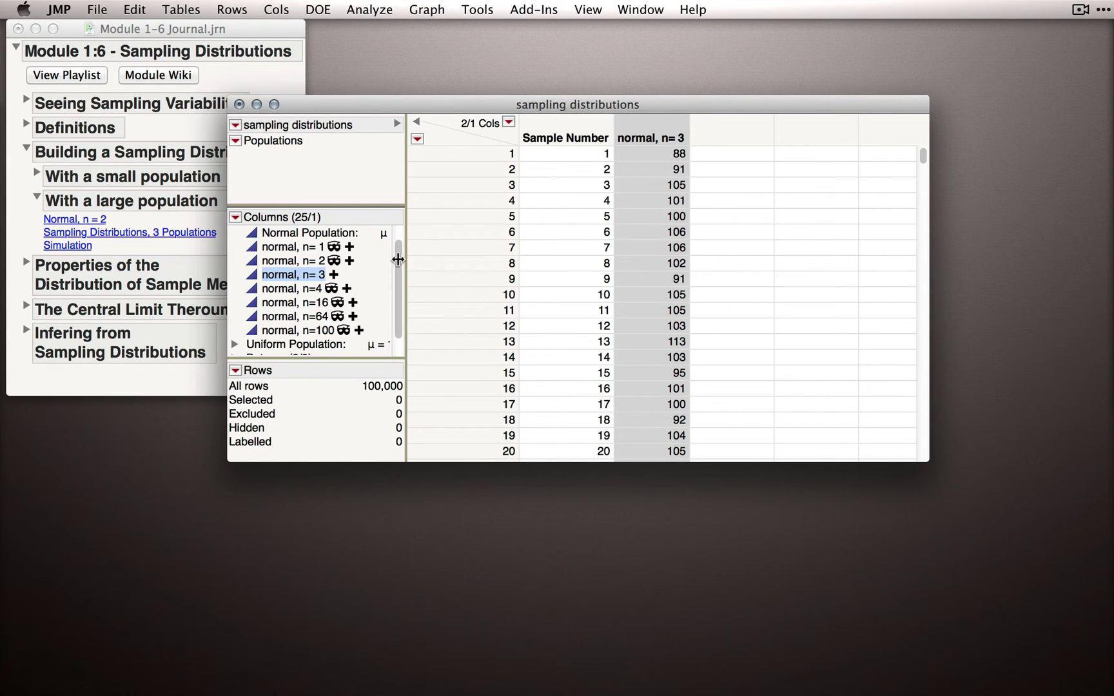
click(306, 289)
shift+click(311, 332)
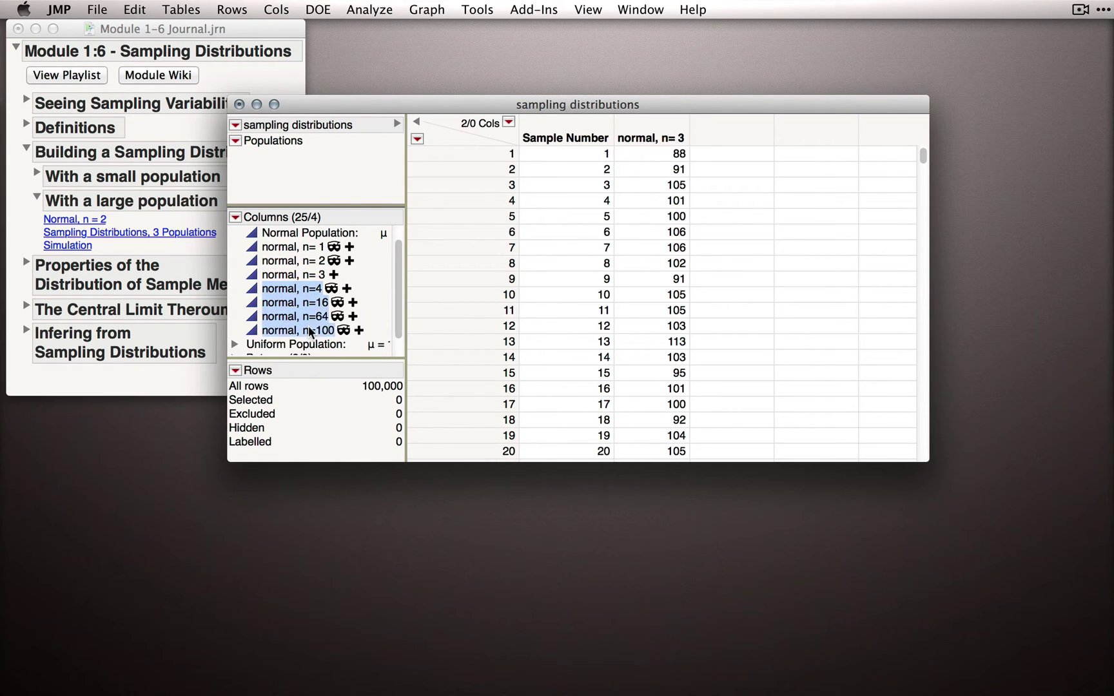
right_click(308, 308)
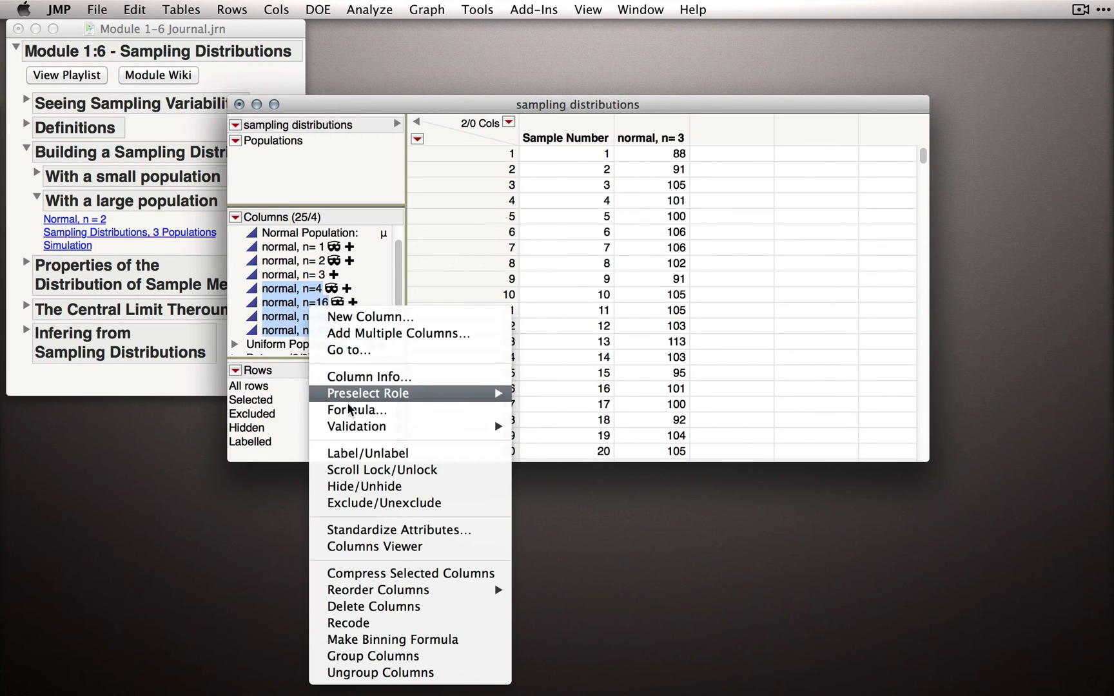
click(366, 493)
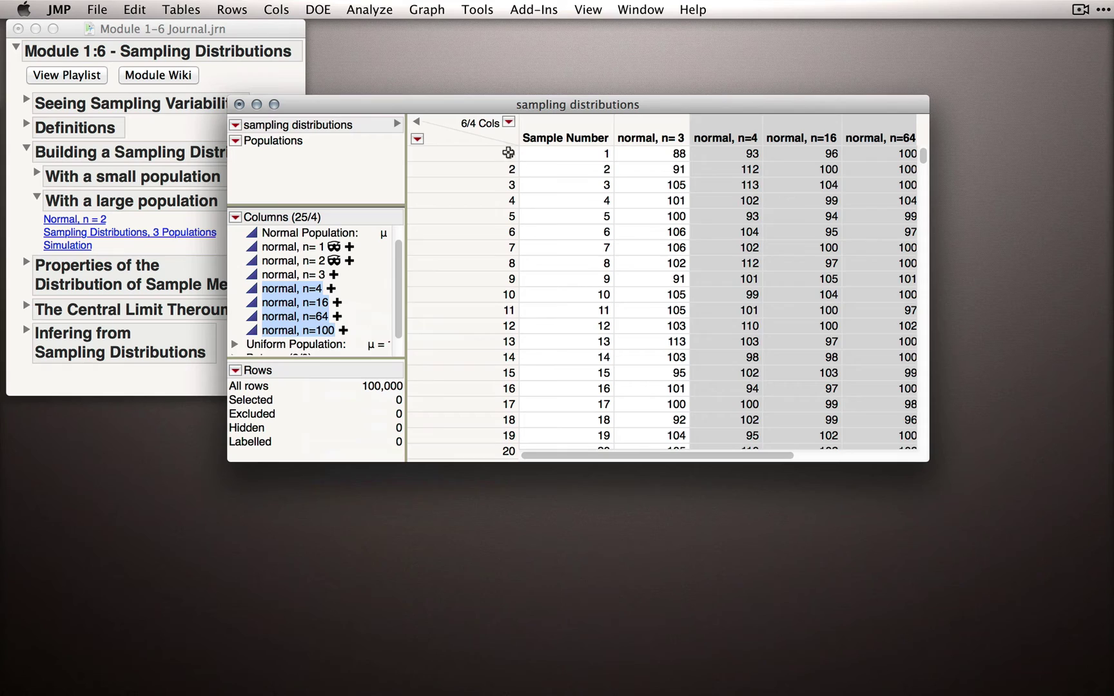
Select the first three rows, then the normal, n= 3, n=4, n=16, n=64 and n=100 columns
click(499, 153)
click(494, 172)
click(493, 185)
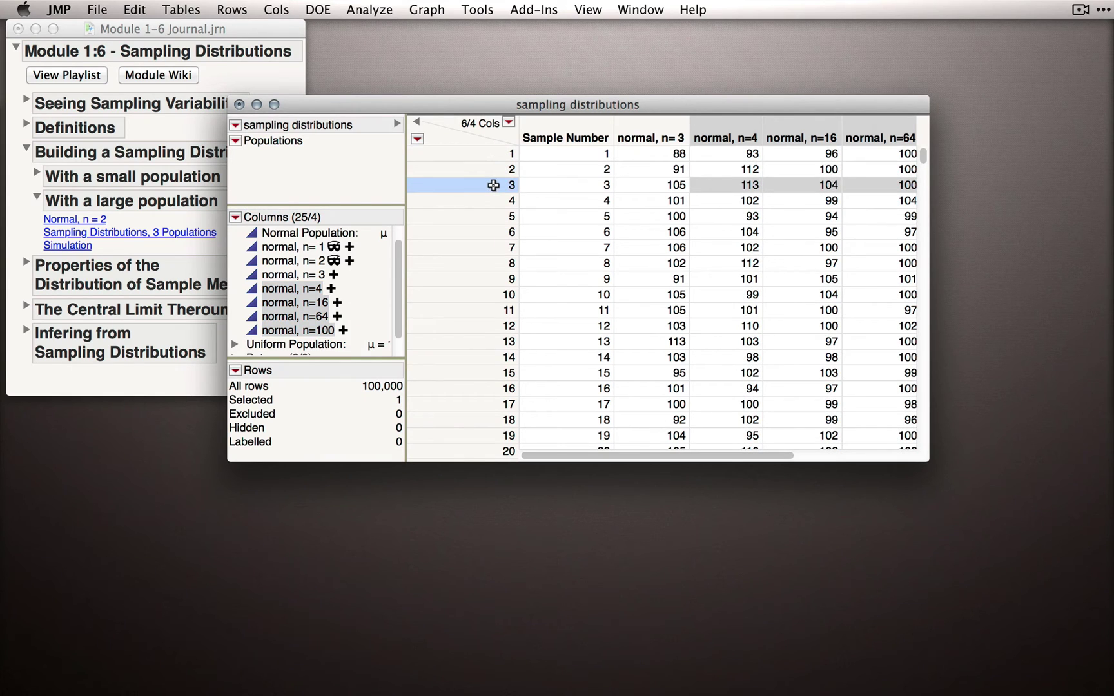
click(673, 134)
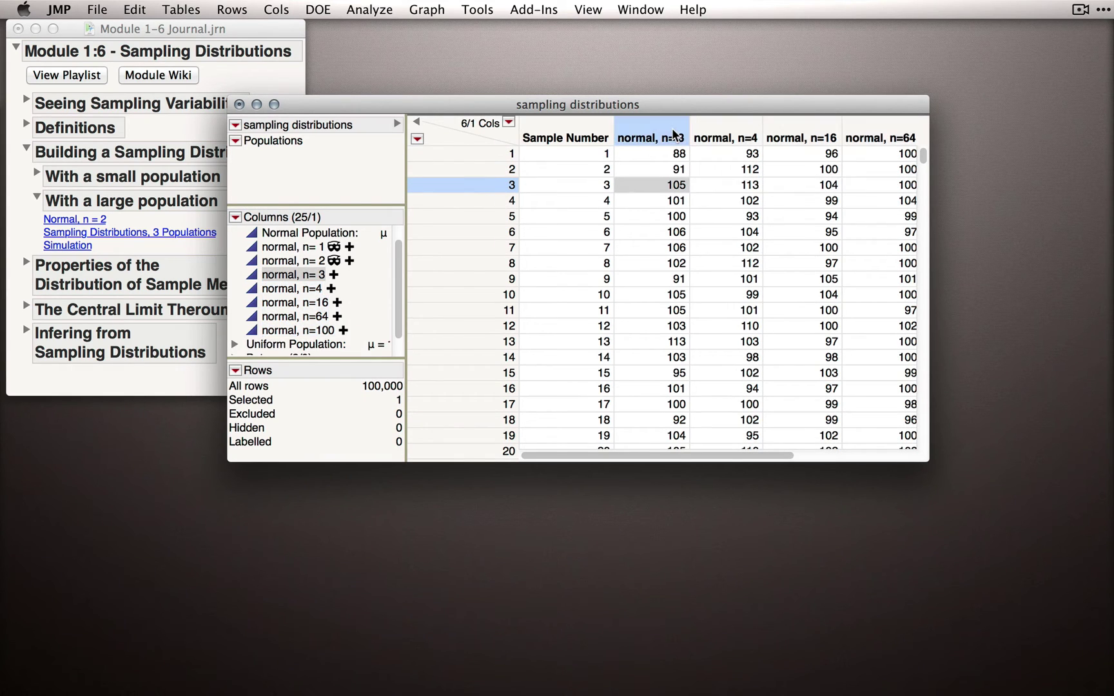
click(742, 136)
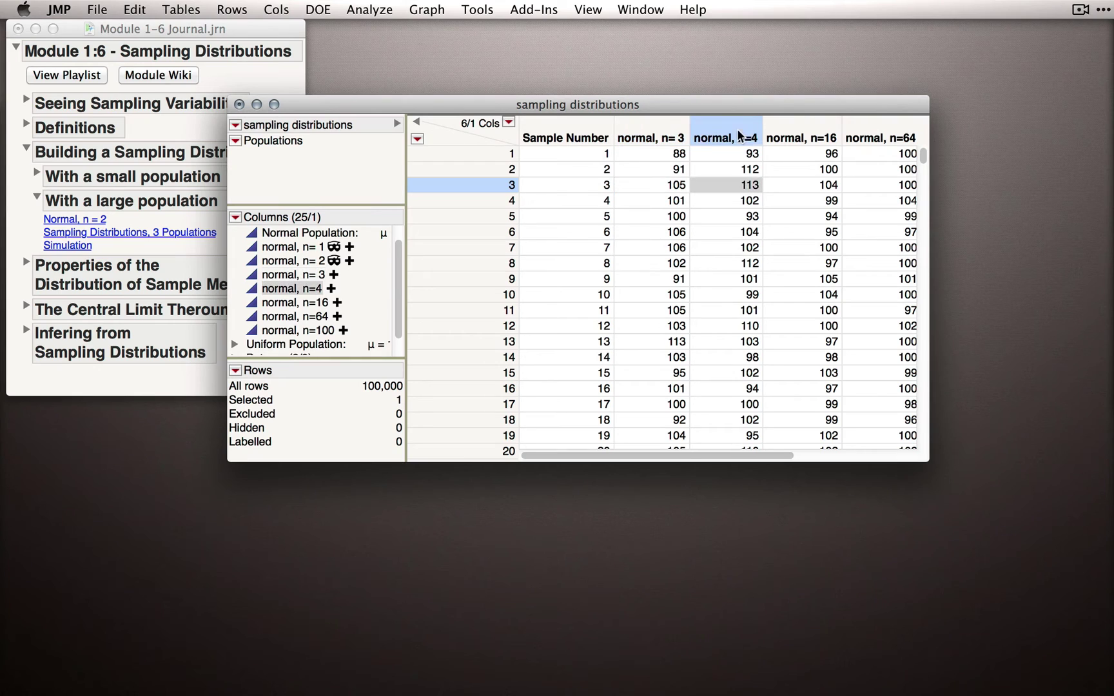
click(808, 137)
click(901, 138)
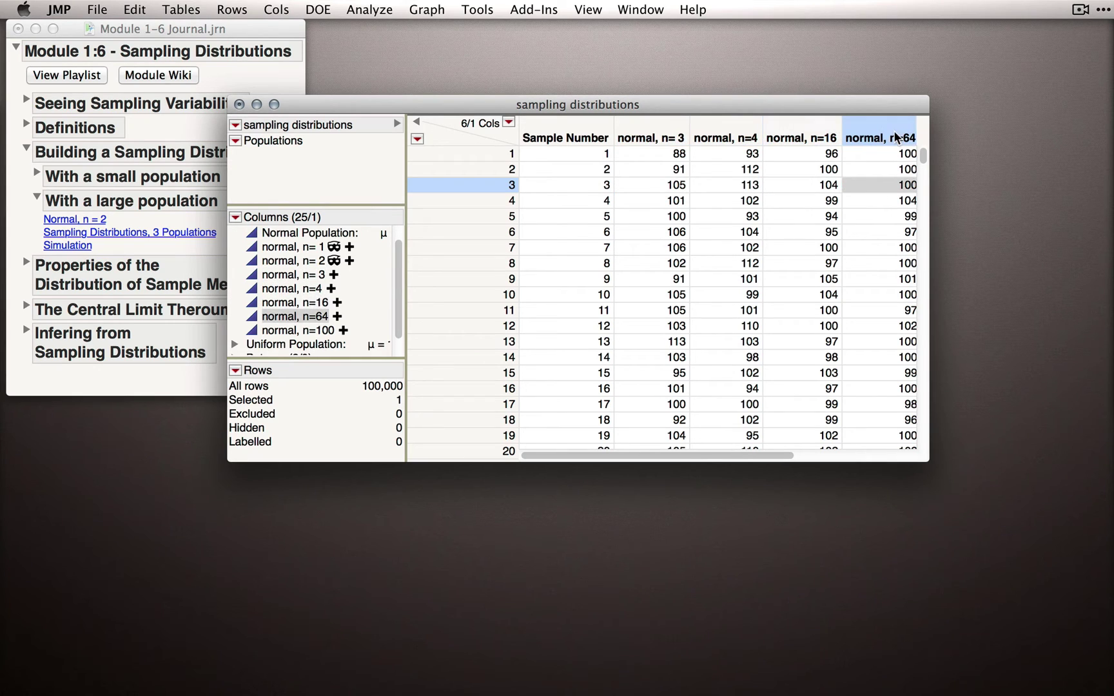
click(314, 332)
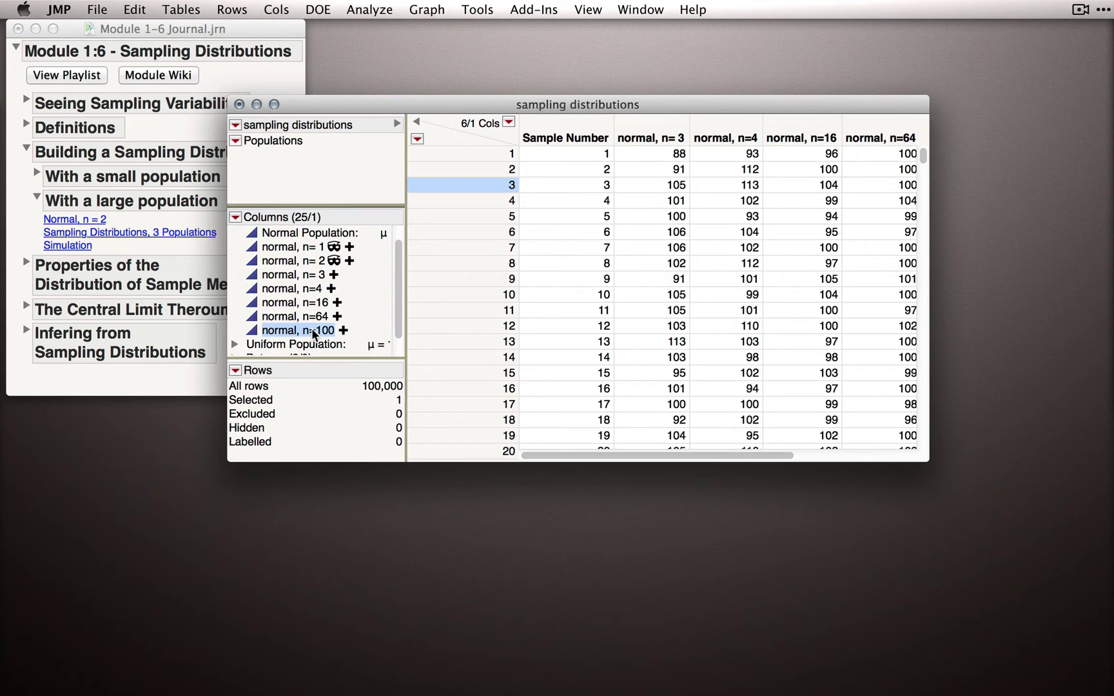
Run Distribution on the seven normal columns, n= 1 through n=100, as Y with Histograms Only
click(386, 8)
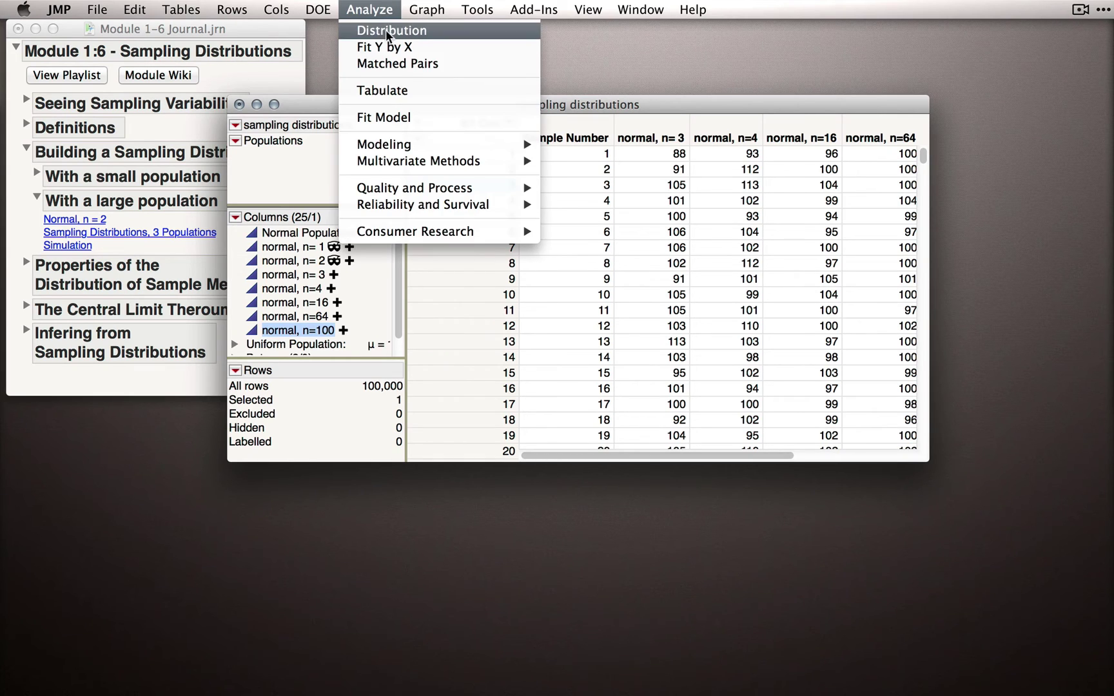
click(386, 30)
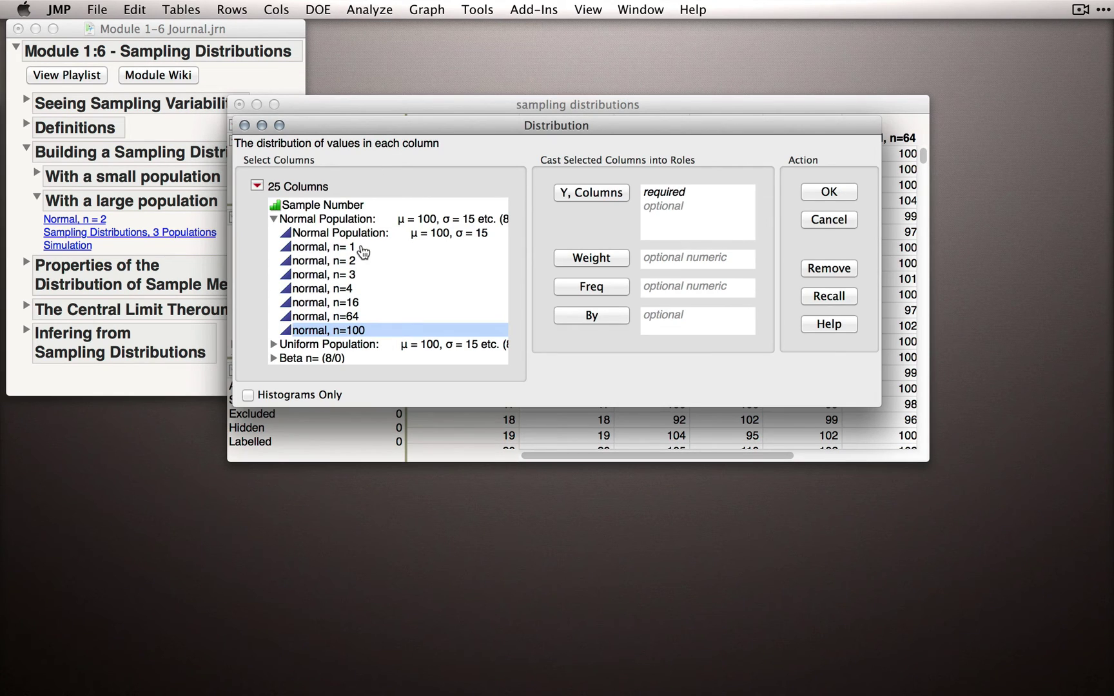
drag(363, 252, 368, 332)
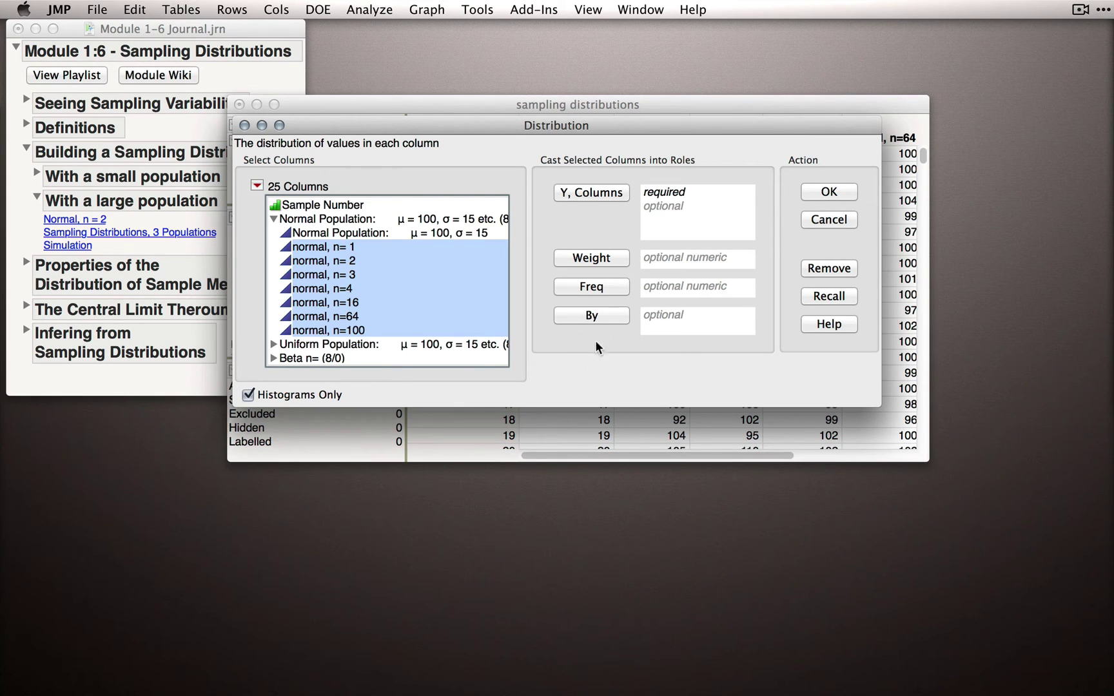
click(621, 193)
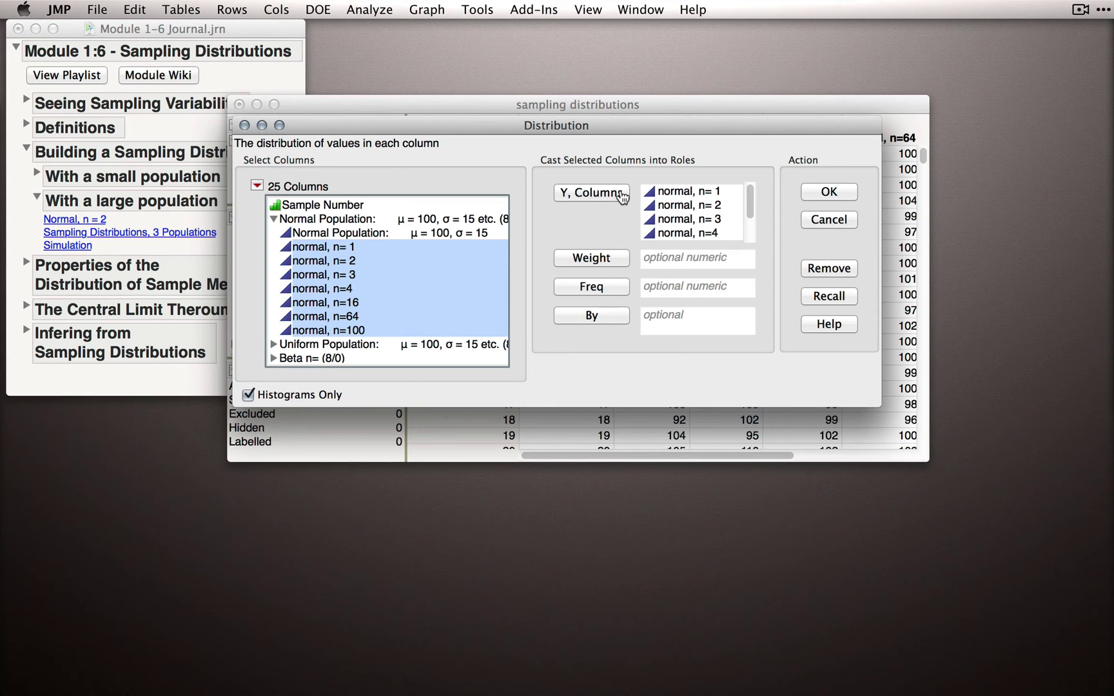
click(826, 194)
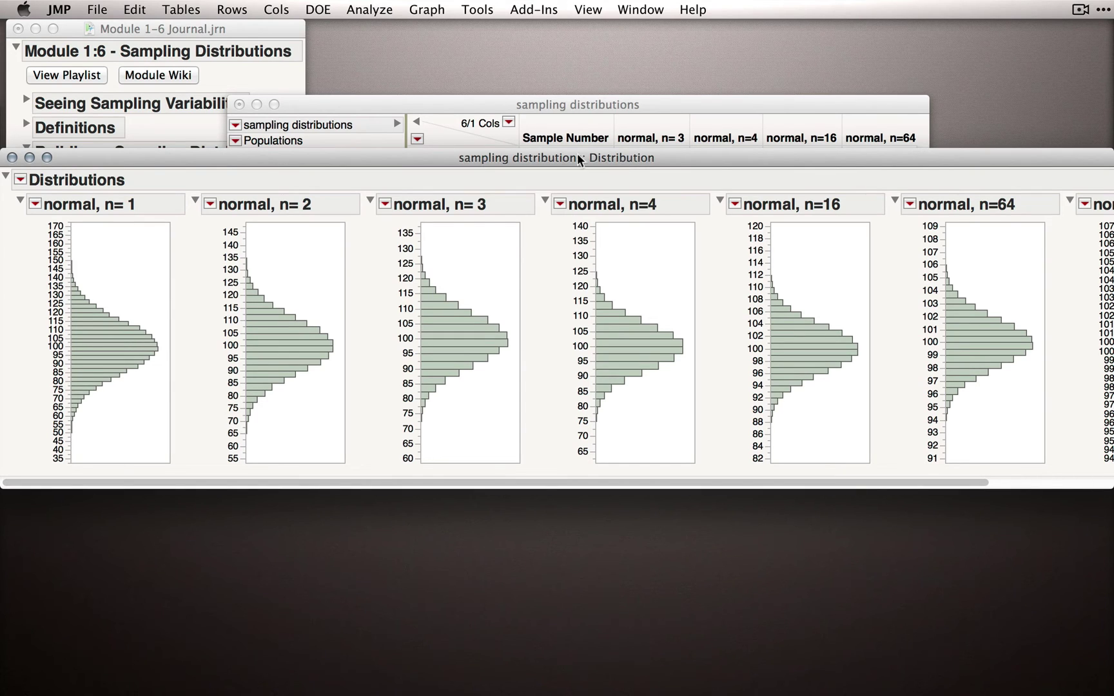
Stack the histograms, widen the n= 1 histogram across the window, and shift the report right
click(21, 180)
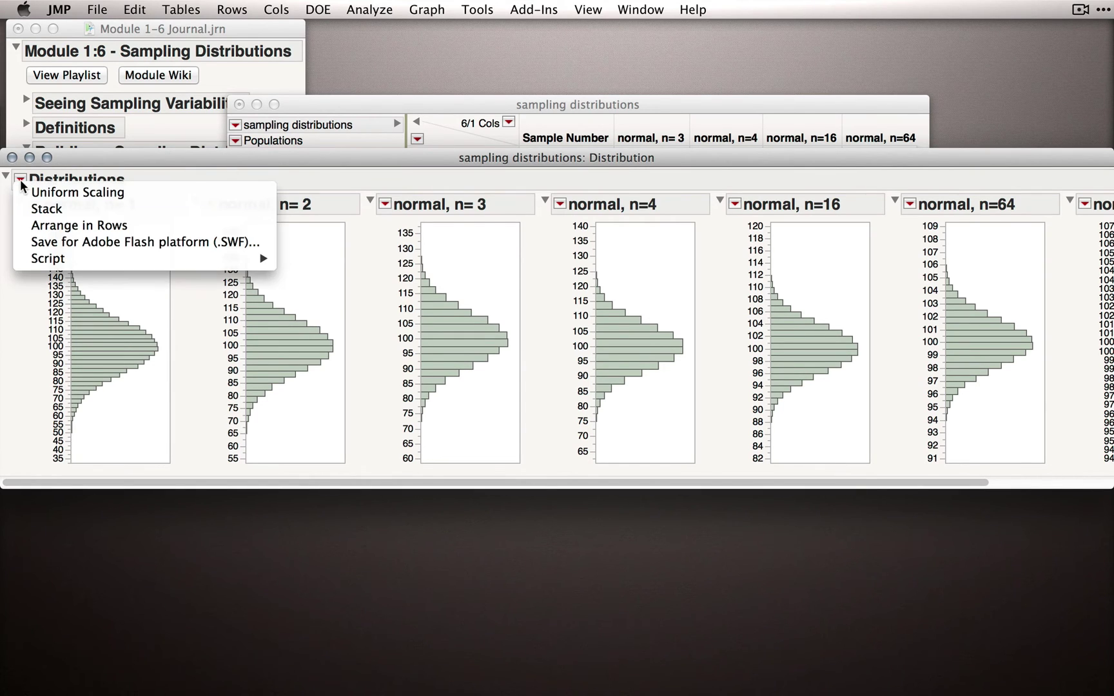
click(45, 208)
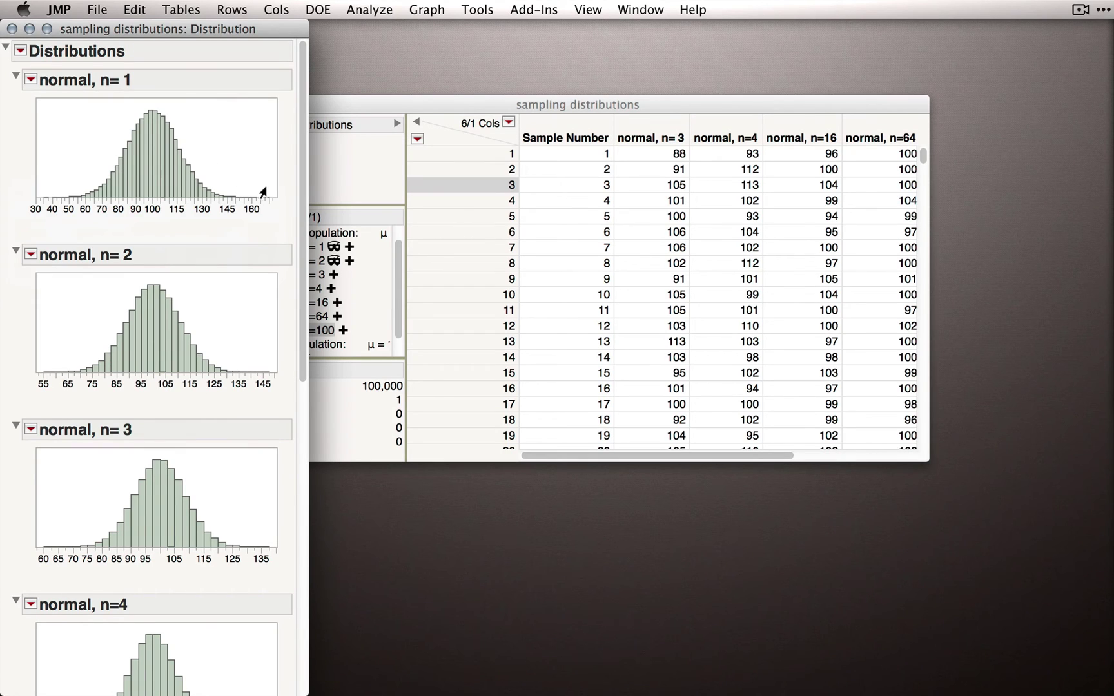
drag(278, 196, 1004, 188)
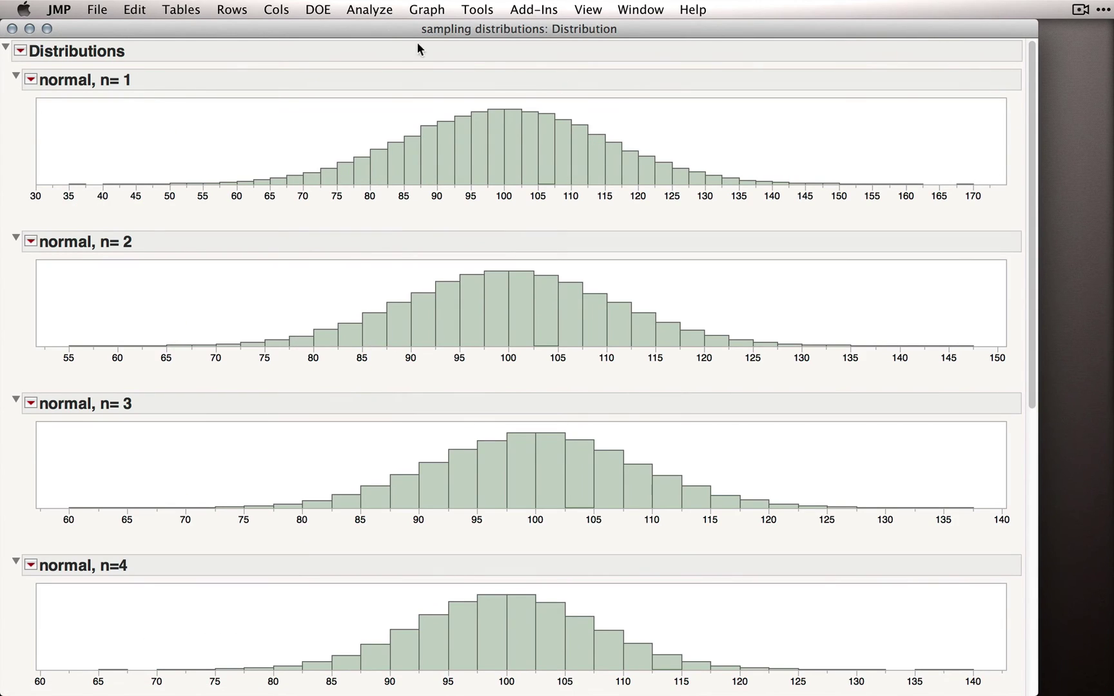
drag(387, 35, 429, 34)
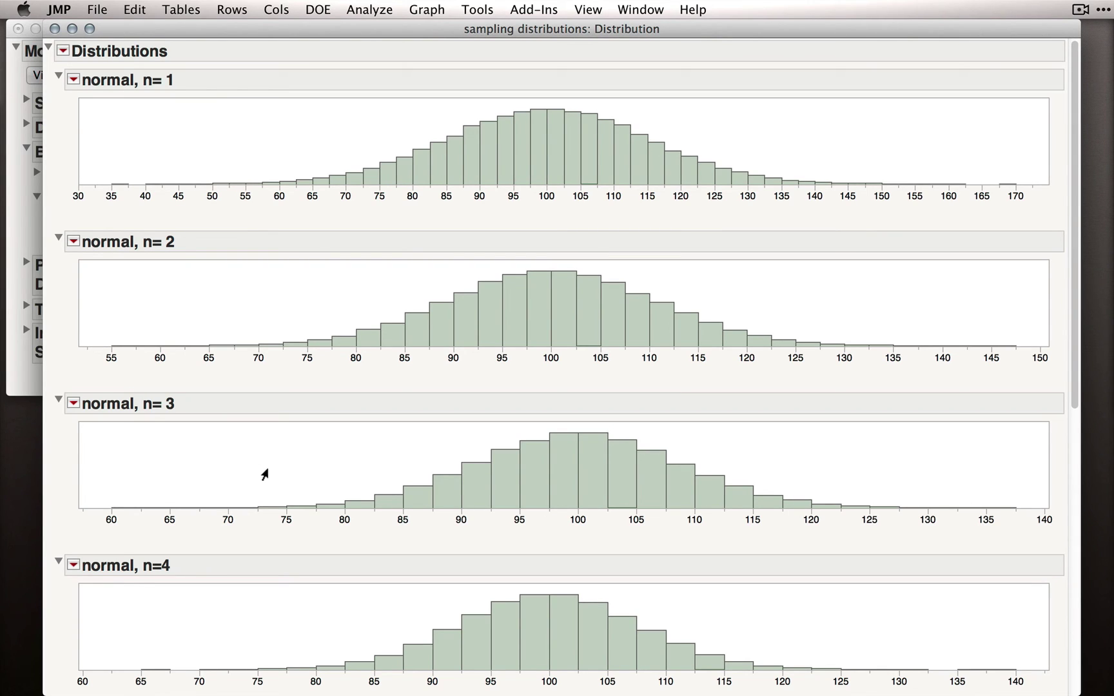
Apply Uniform Scaling and use the Grabber to narrow the n= 1, n= 2 and n= 3 histogram bins
click(65, 51)
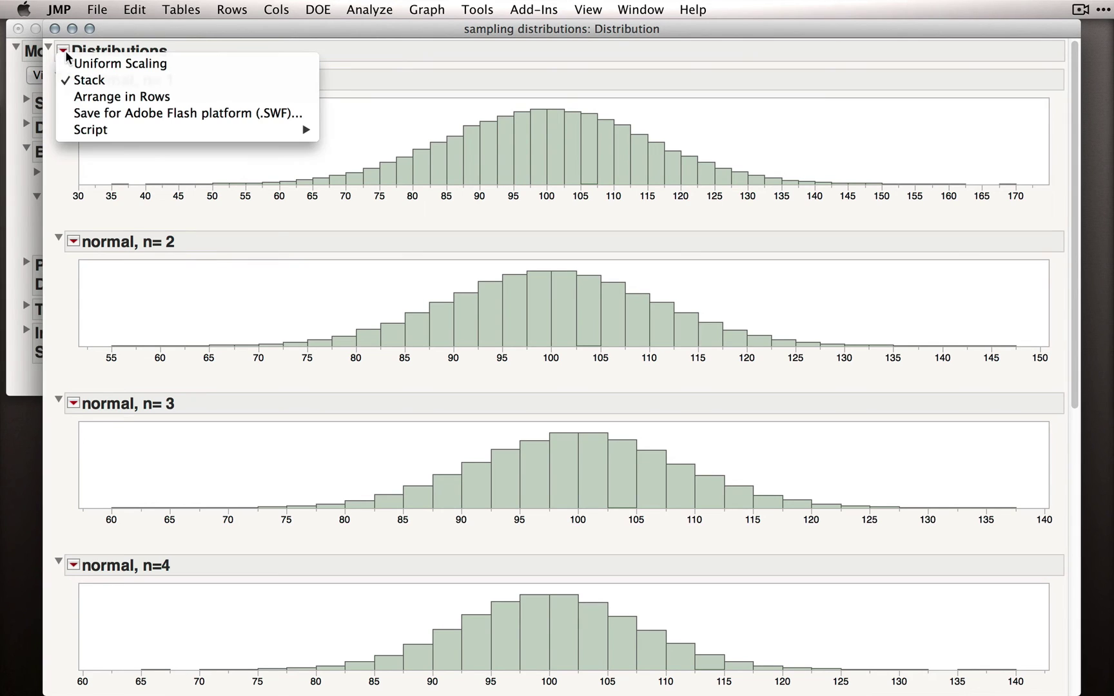
click(88, 63)
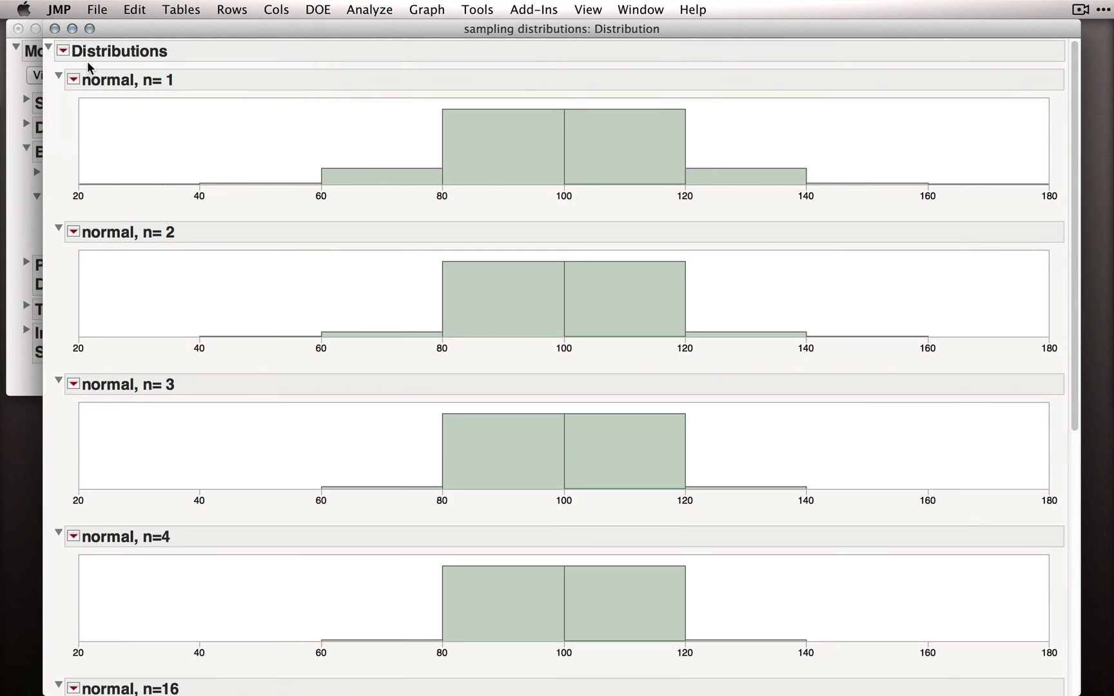
click(480, 10)
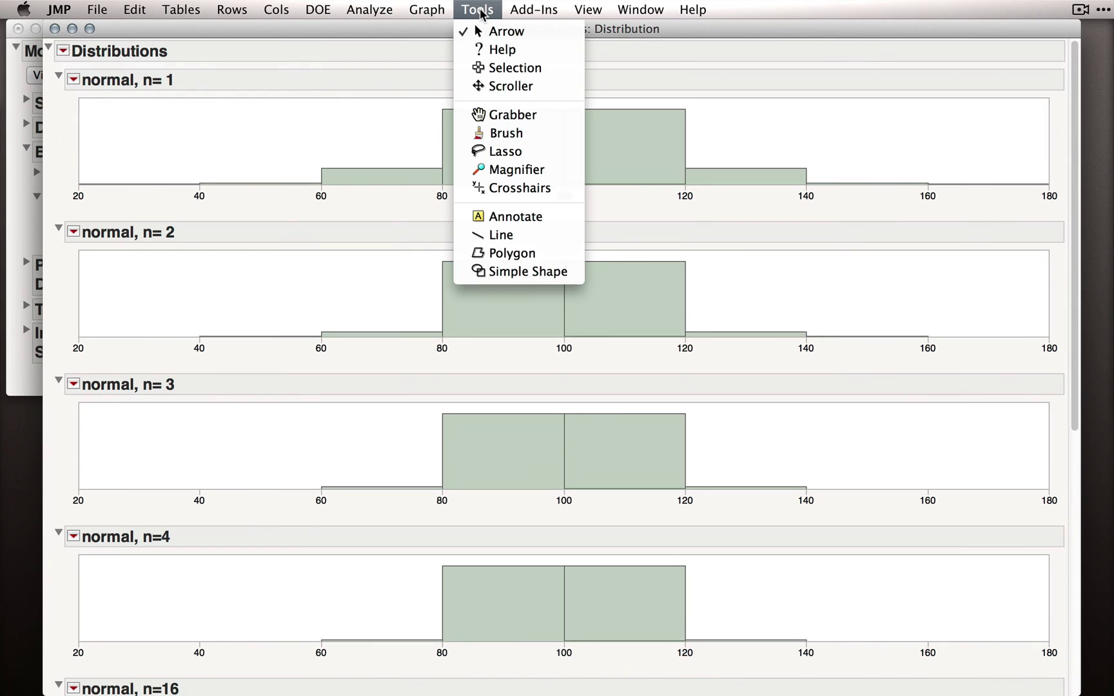
click(498, 118)
drag(540, 149, 552, 65)
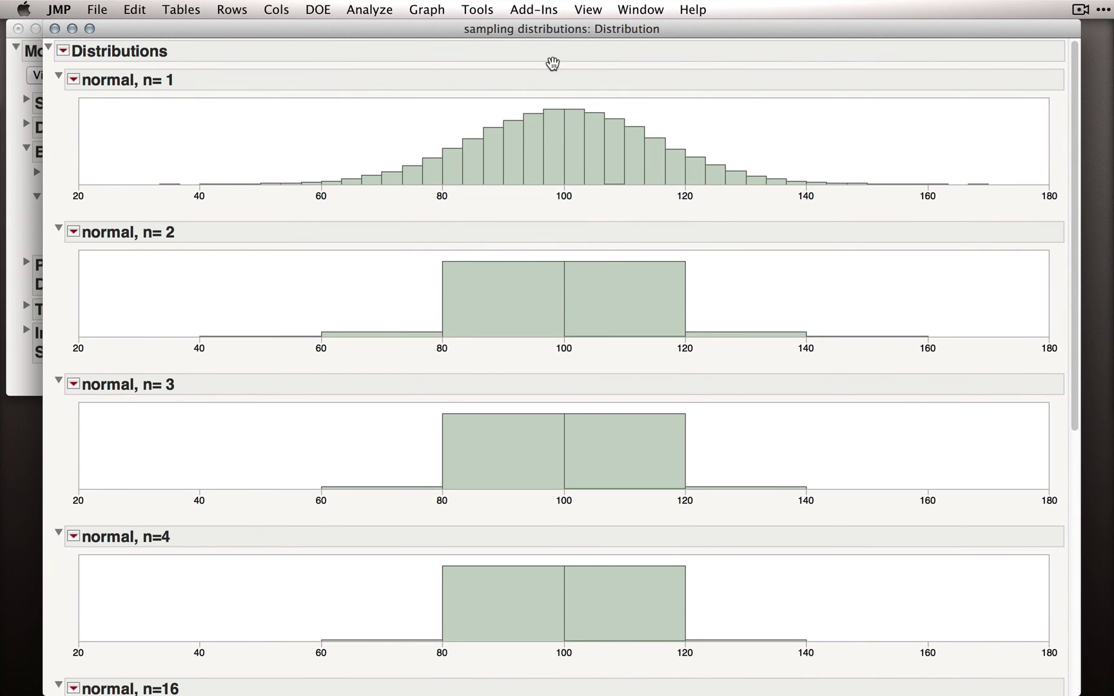
drag(574, 316, 578, 228)
drag(570, 455, 583, 365)
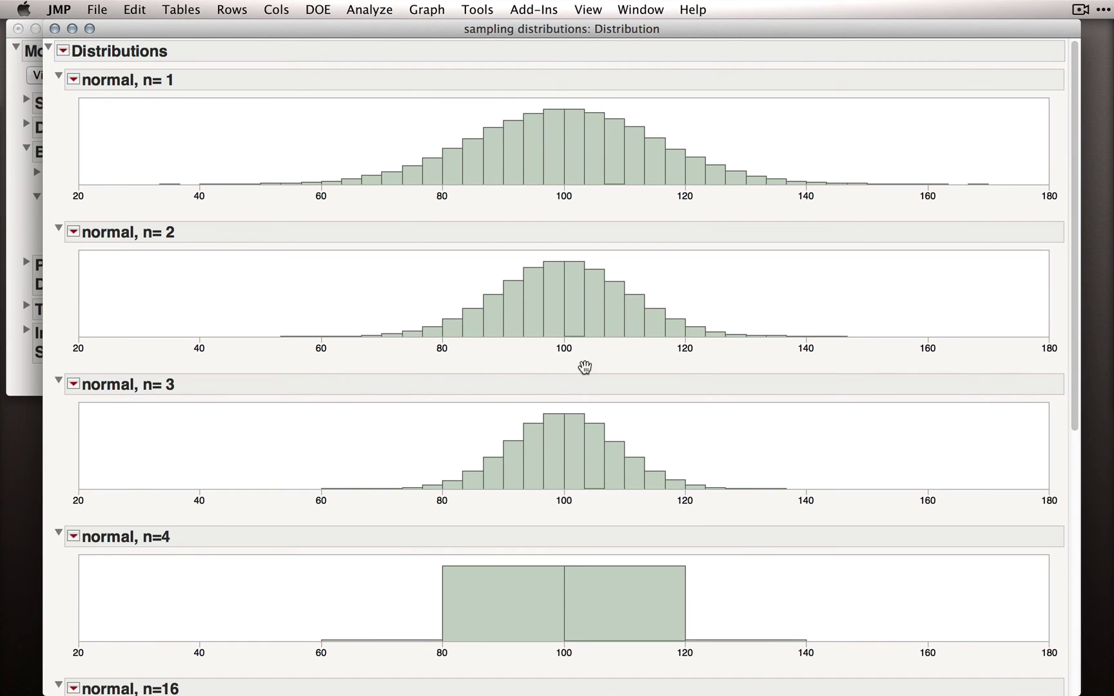
Narrow the bins of the remaining histograms down through n=64 and n=100
drag(554, 596, 574, 529)
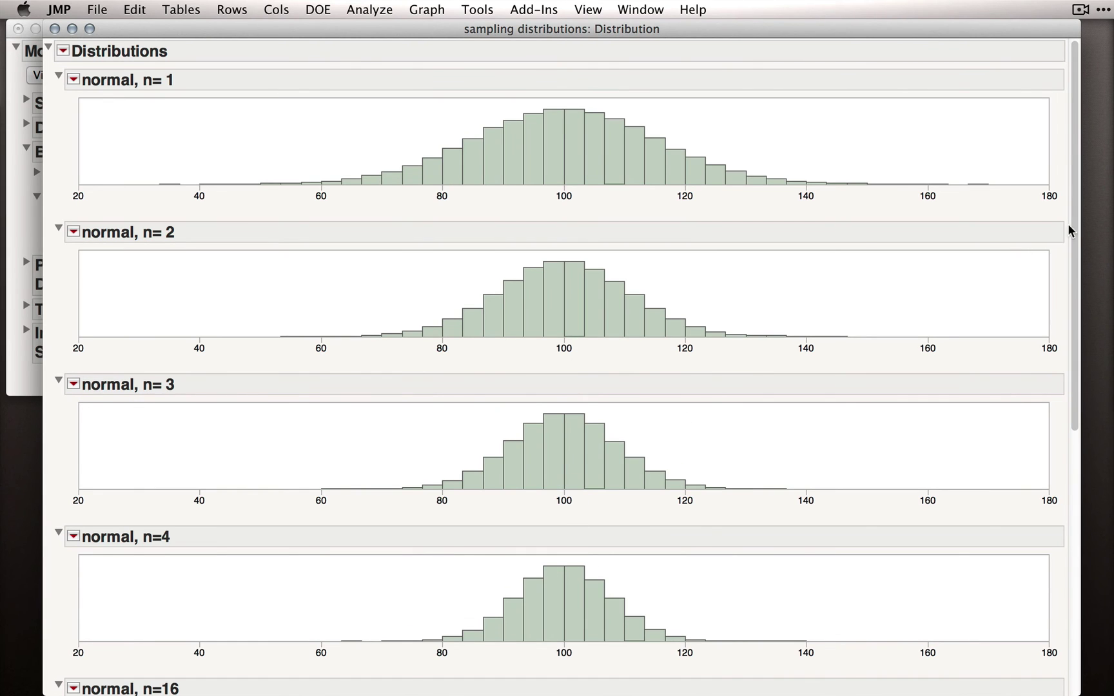
scroll(1077, 247, down, 1)
drag(1077, 247, 1078, 474)
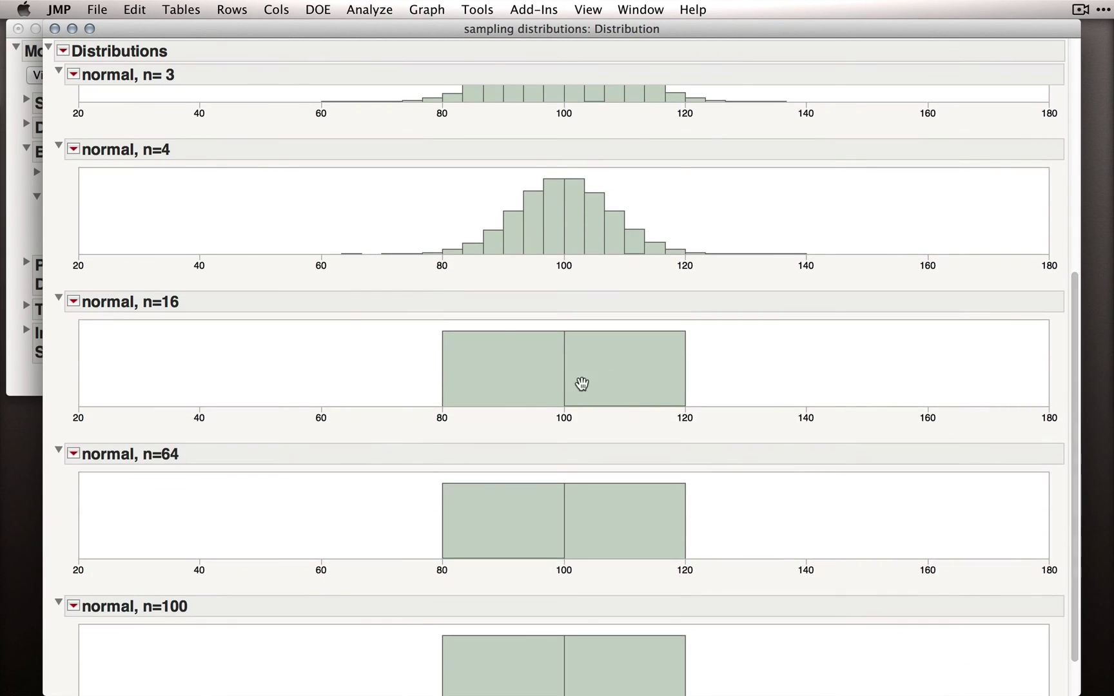
drag(555, 372, 554, 330)
drag(556, 505, 570, 442)
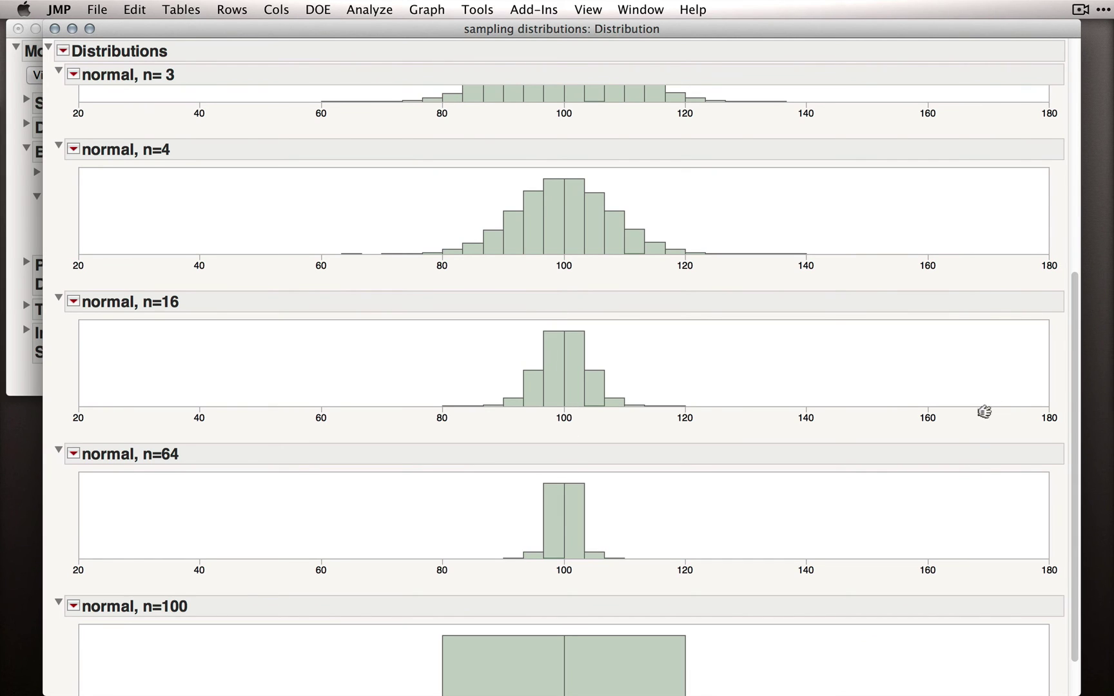
drag(1076, 368, 1074, 492)
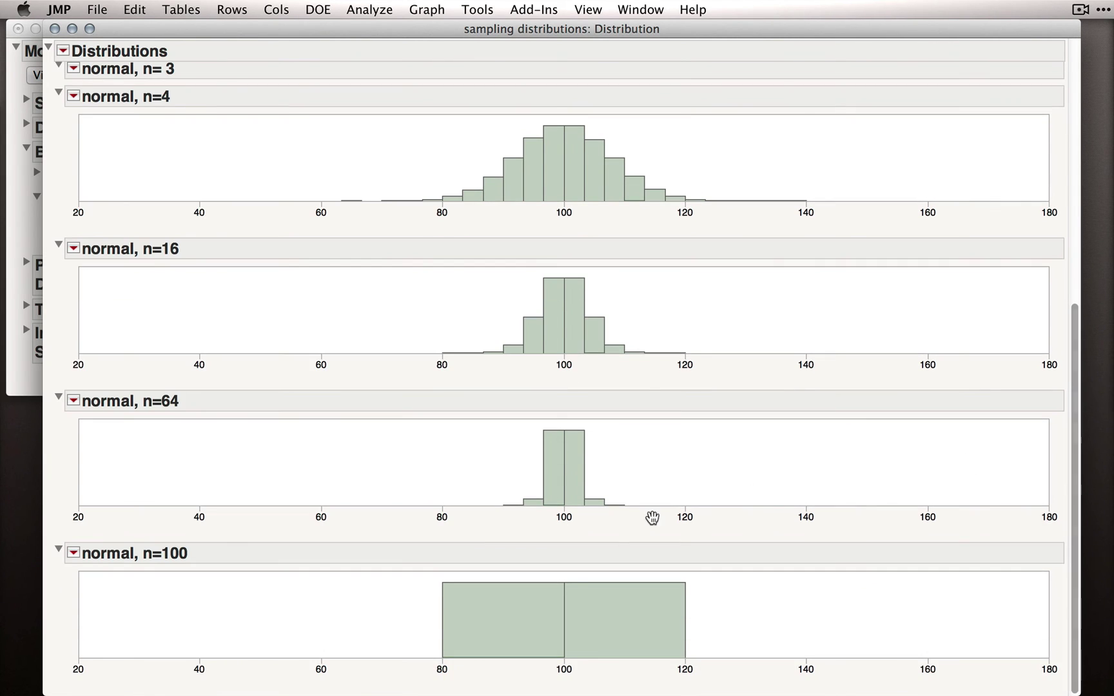
drag(559, 630, 567, 519)
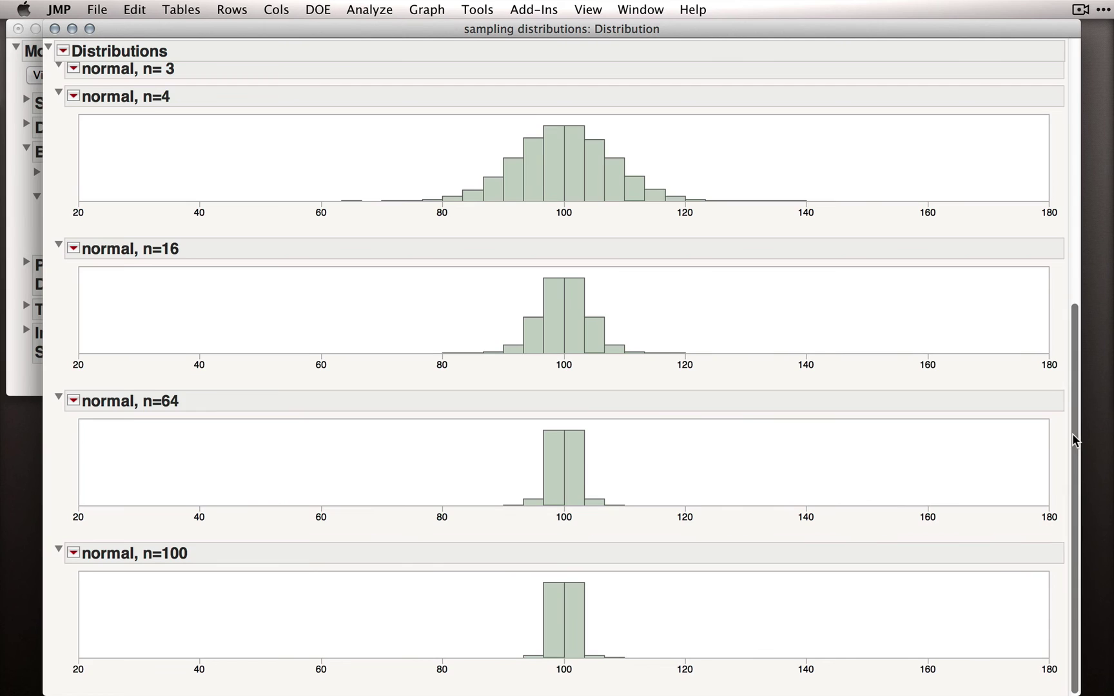
drag(1076, 445, 1074, 94)
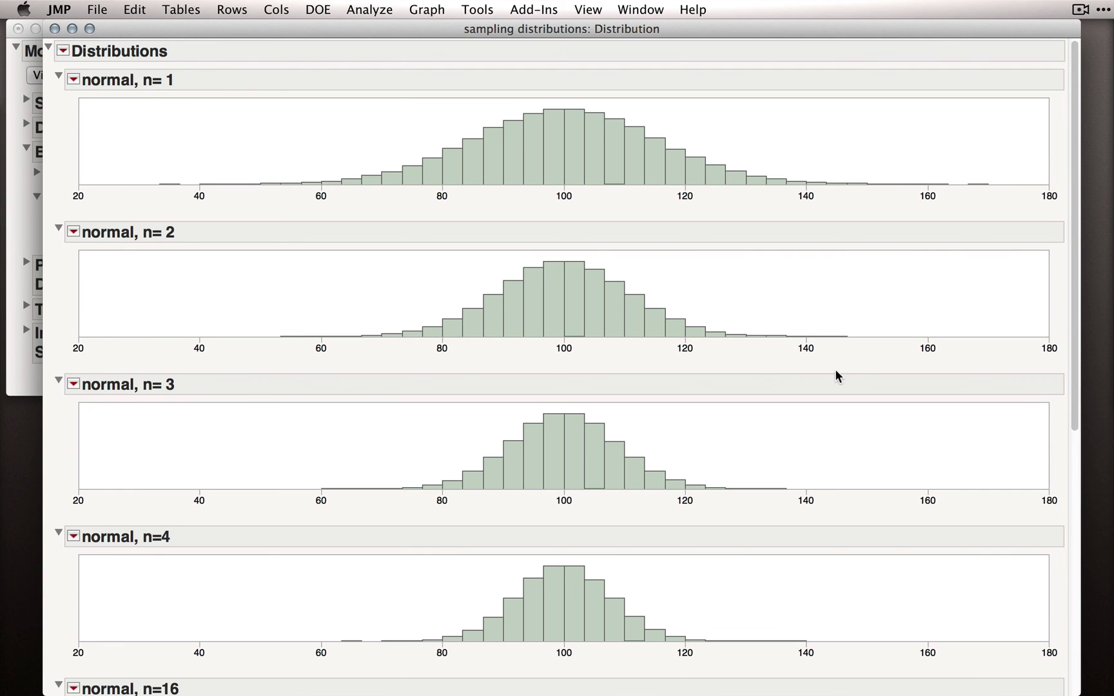
drag(1074, 145, 1062, 456)
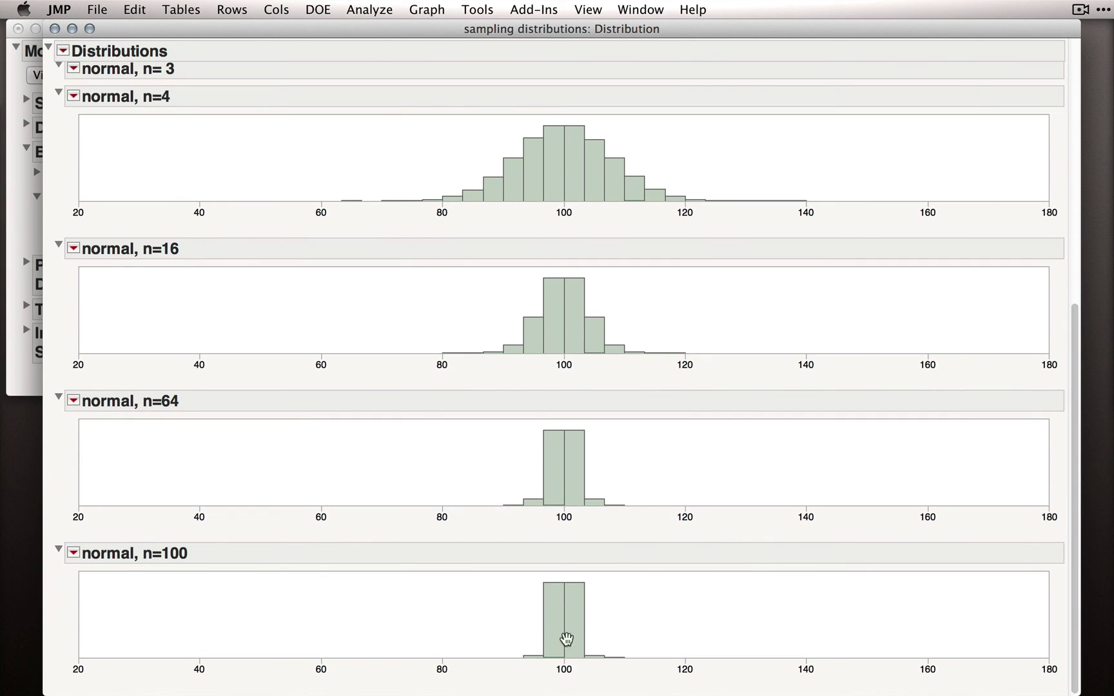